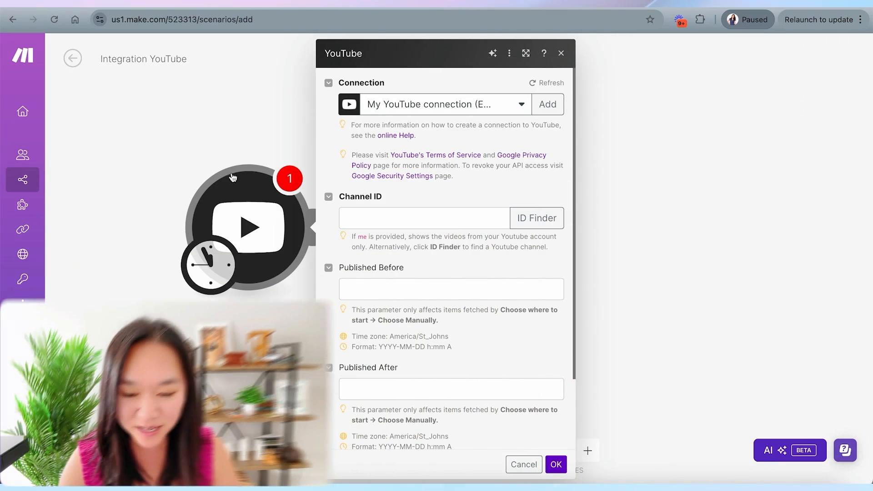
# - Review the new-connection form and the YouTube module's Channel ID, Published Before, Published After and Limit fields
pyautogui.click(548, 106)
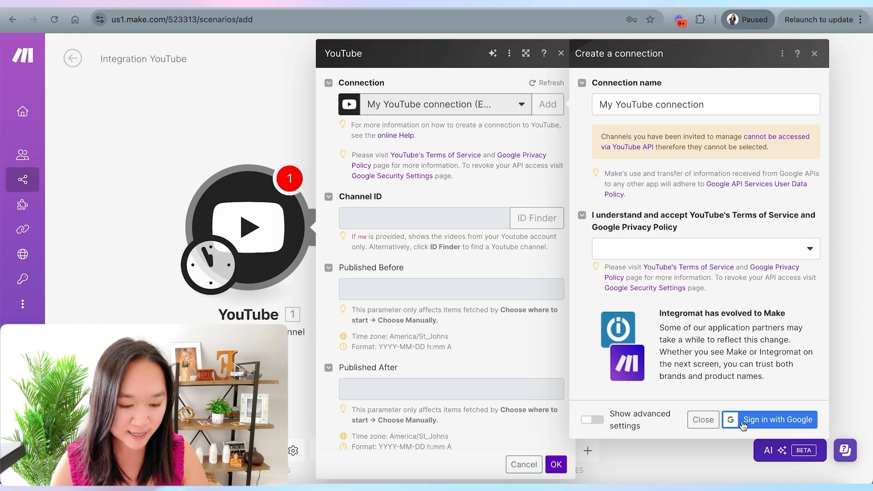
pyautogui.click(703, 419)
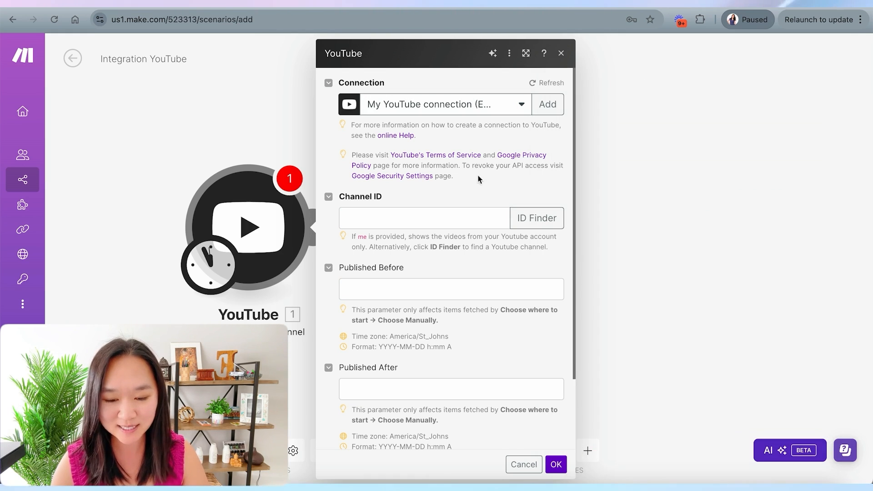
pyautogui.scroll(-3, 346, 159)
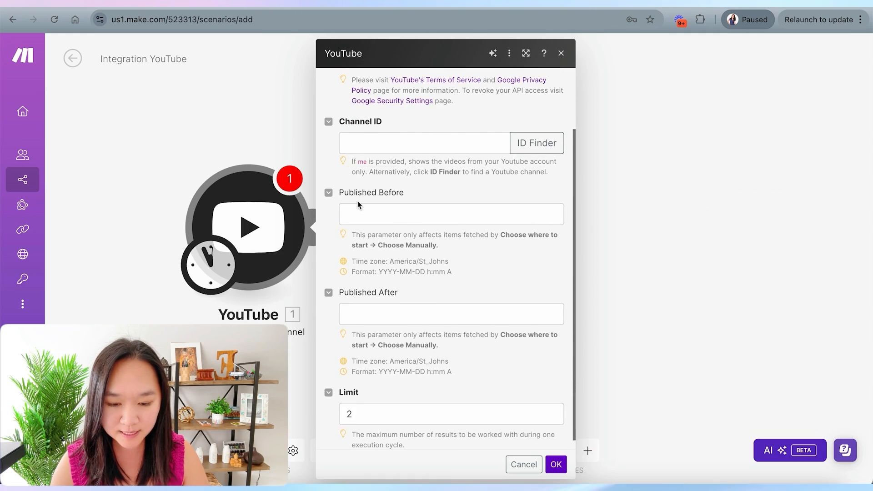
pyautogui.scroll(3, 357, 201)
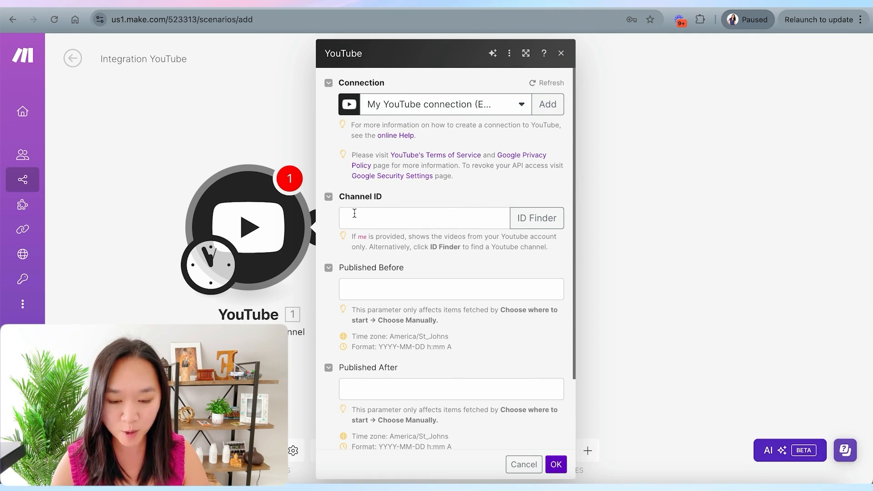
pyautogui.moveTo(384, 198); pyautogui.dragTo(340, 198)
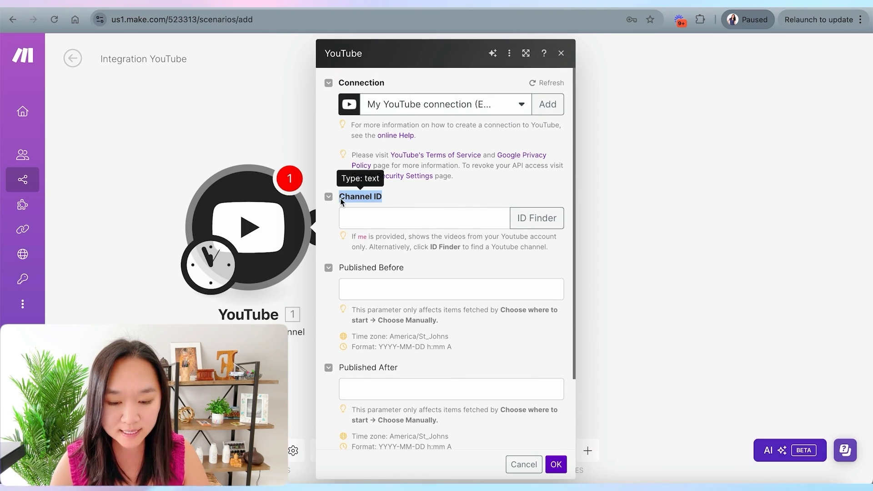
pyautogui.click(397, 202)
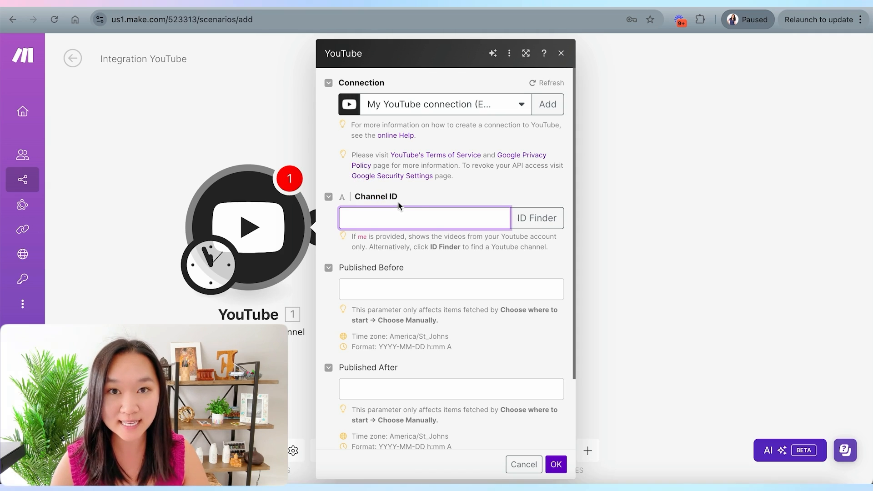
pyautogui.moveTo(407, 199); pyautogui.dragTo(365, 199)
pyautogui.scroll(-1, 359, 202)
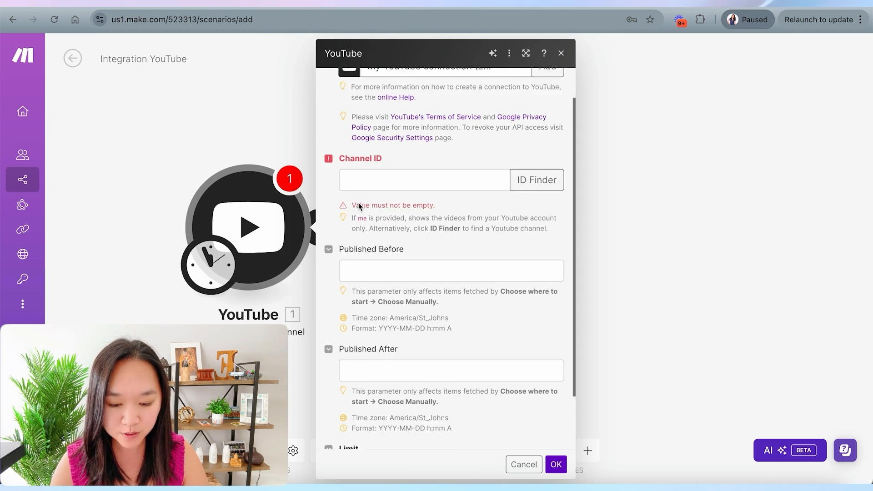
pyautogui.scroll(-1, 368, 214)
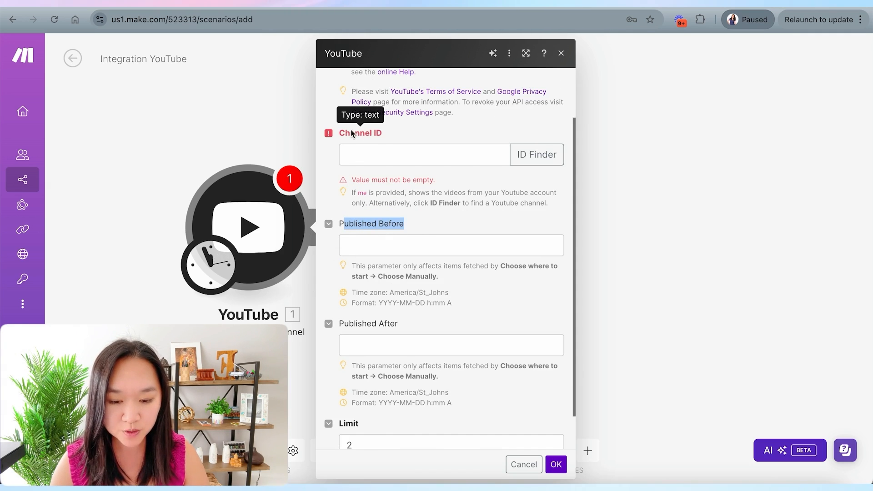
pyautogui.moveTo(385, 133); pyautogui.dragTo(341, 133)
pyautogui.click(364, 157)
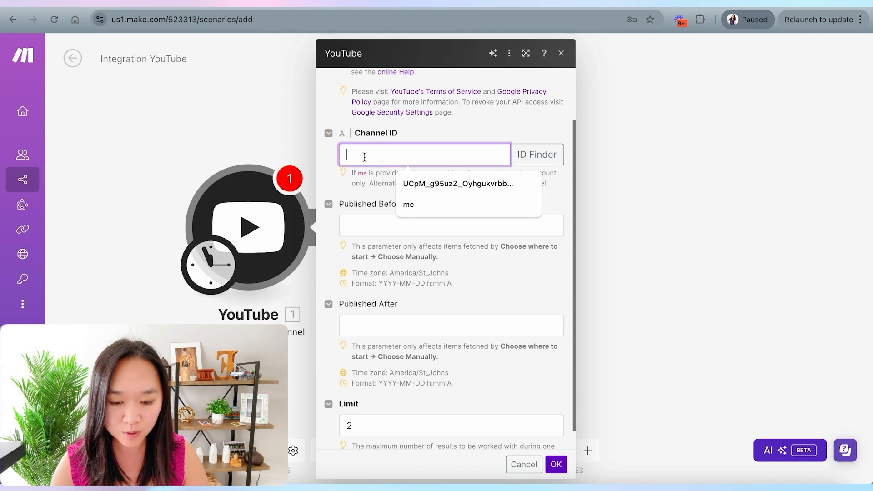
pyautogui.click(331, 180)
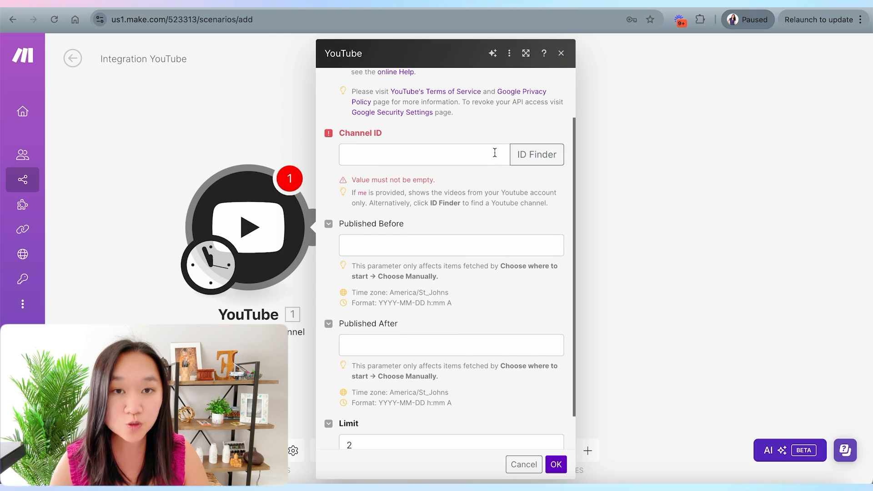
# - Fill in the YouTube module's Channel ID by looking it up with ID Finder from the creator's channel handle
pyautogui.click(535, 157)
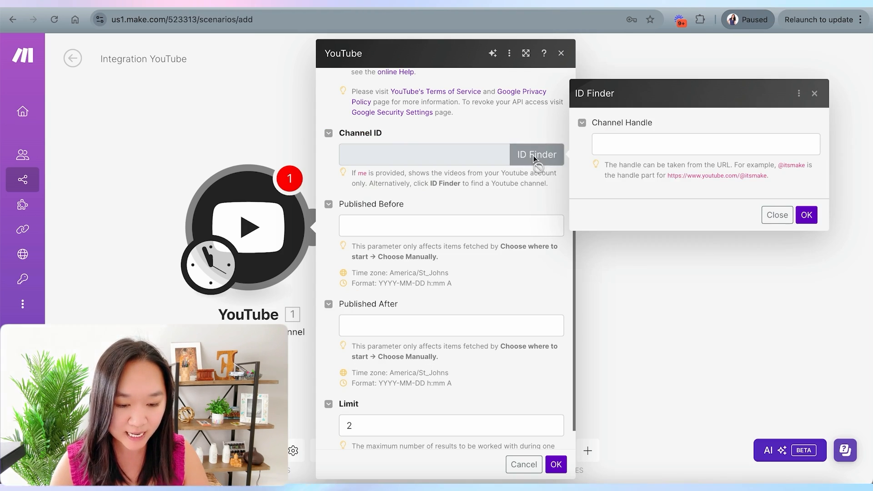
pyautogui.click(623, 144)
pyautogui.click(672, 172)
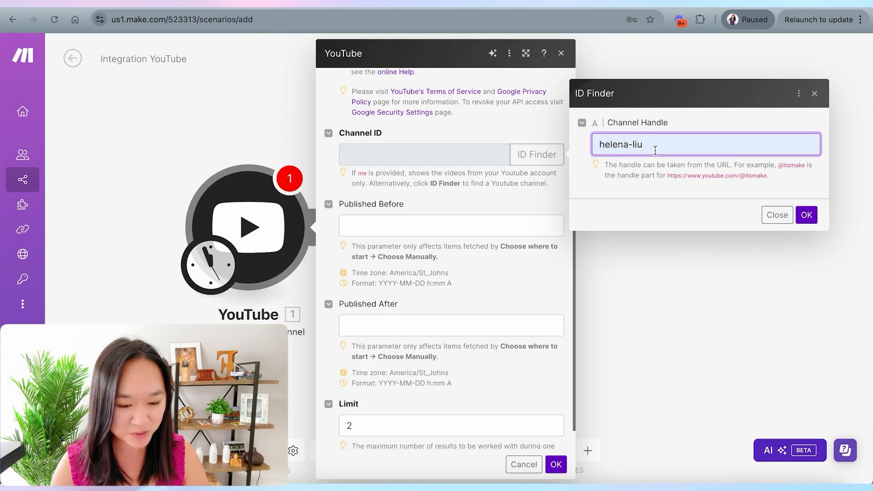
pyautogui.click(806, 214)
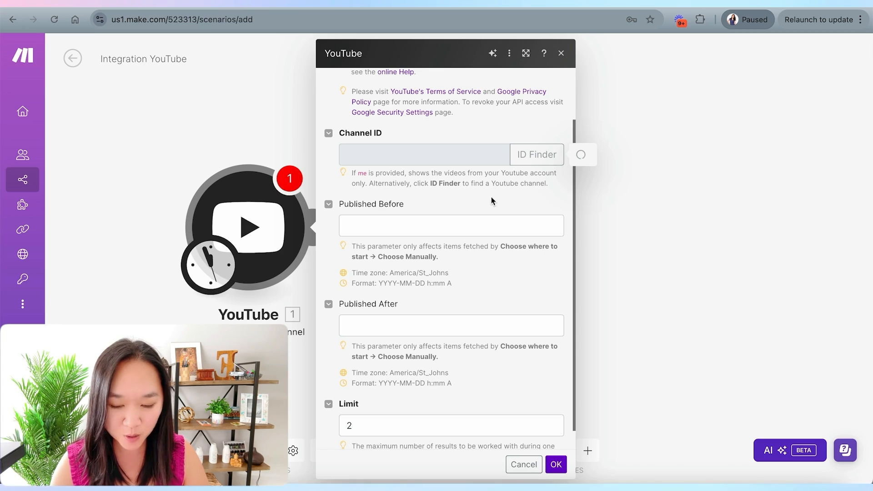
pyautogui.moveTo(344, 155); pyautogui.dragTo(405, 155)
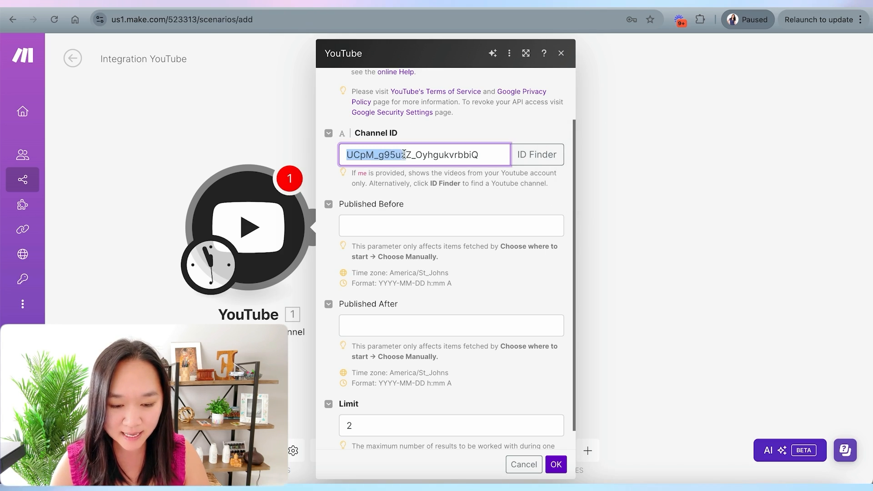
pyautogui.click(321, 193)
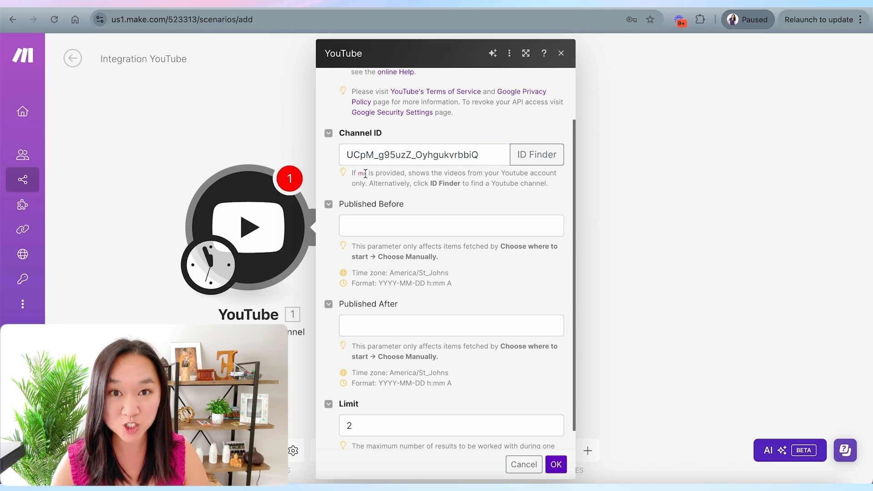
# - Set the YouTube module's result limit to 1 and save the module settings
pyautogui.scroll(-1, 337, 248)
pyautogui.click(361, 406)
pyautogui.press('BackSpace')
pyautogui.write('1')
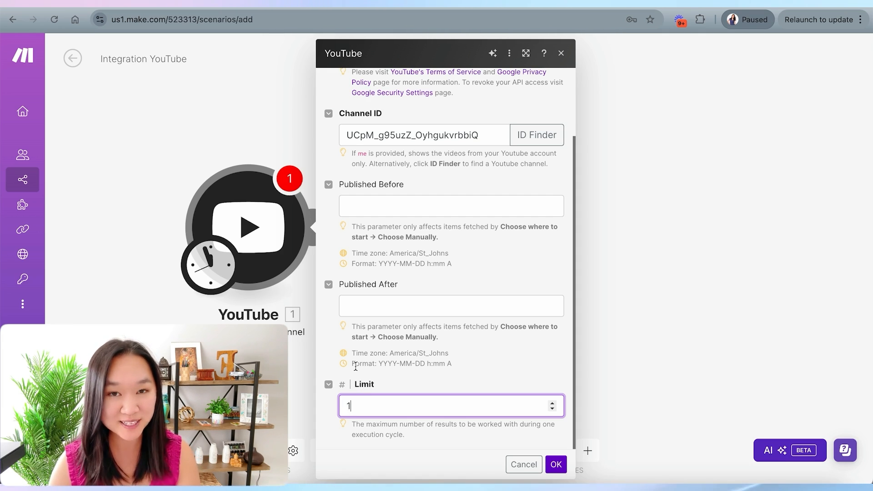
pyautogui.click(555, 464)
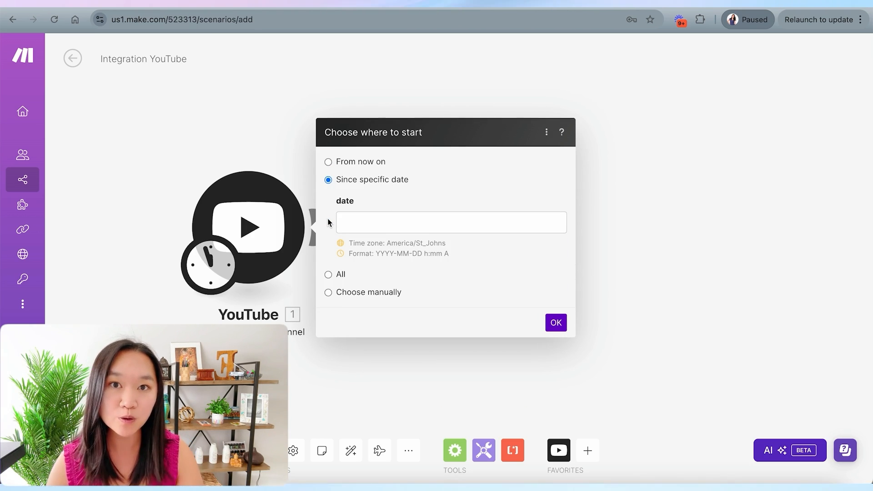
# - Set the YouTube trigger to start since a specific date, August 1, 2024, and confirm
pyautogui.click(358, 223)
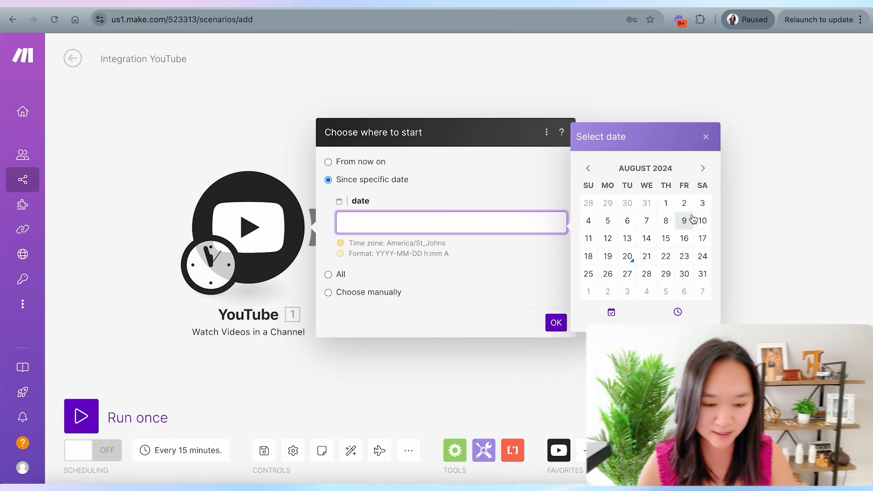
pyautogui.click(666, 203)
pyautogui.click(485, 292)
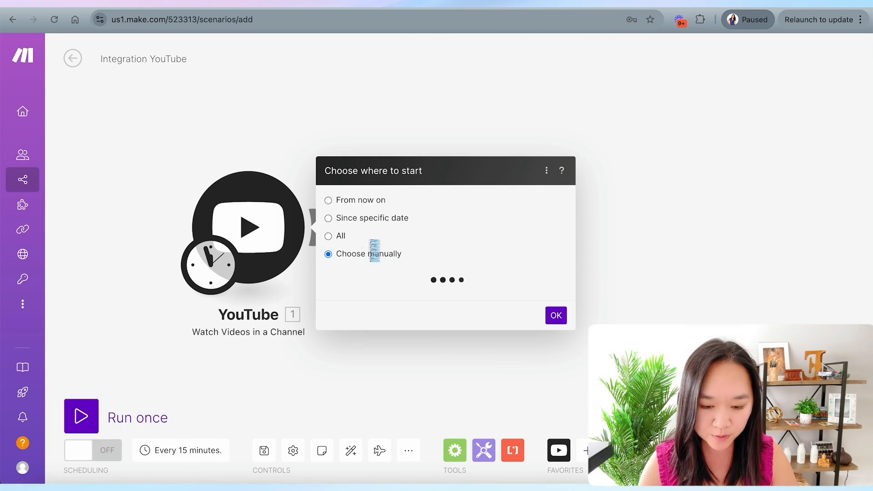
pyautogui.click(327, 218)
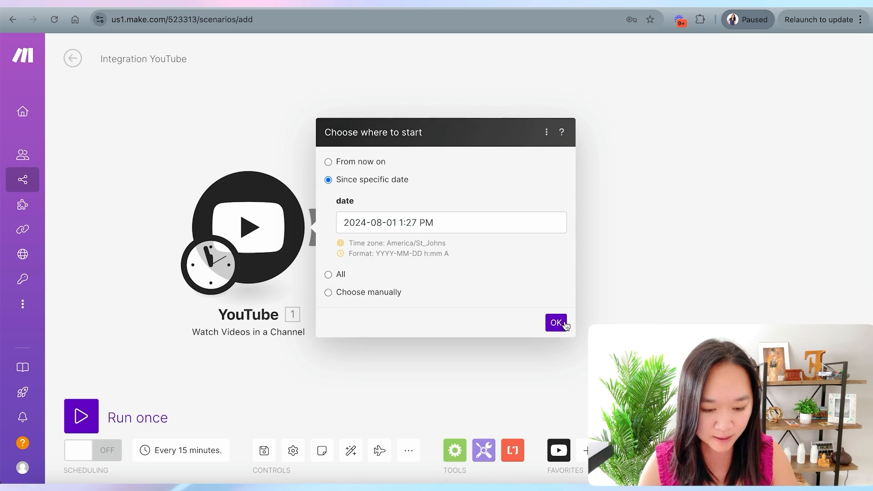
pyautogui.click(556, 322)
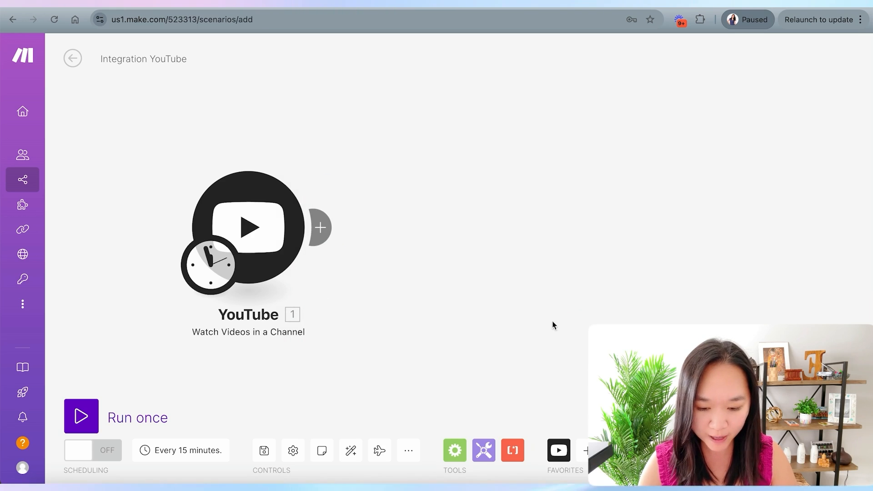
# - Save the scenario and run only the YouTube Watch Videos in a Channel module
pyautogui.click(266, 453)
pyautogui.rightClick(244, 206)
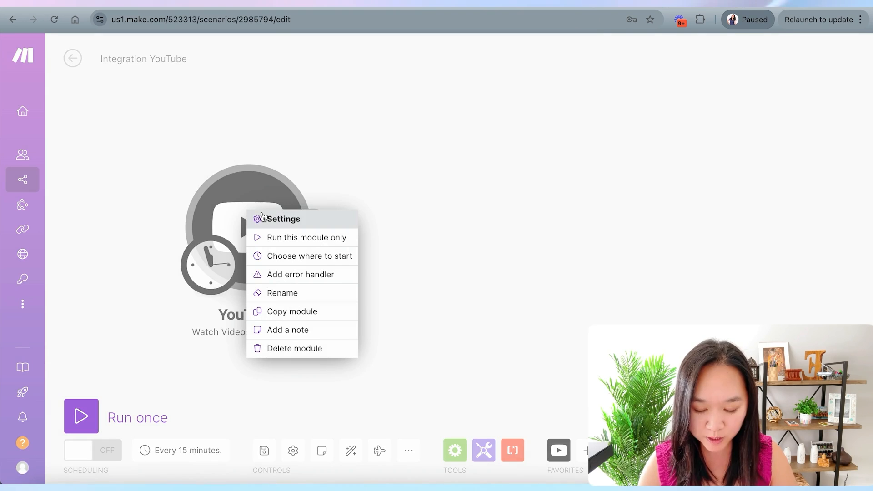
pyautogui.click(305, 240)
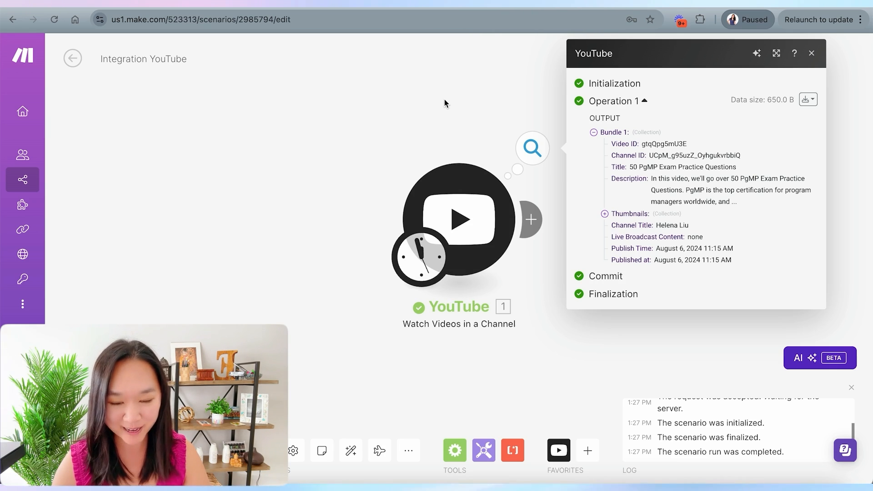
# - Add an Apify Run an Actor module after the YouTube module
pyautogui.moveTo(463, 110); pyautogui.dragTo(195, 129)
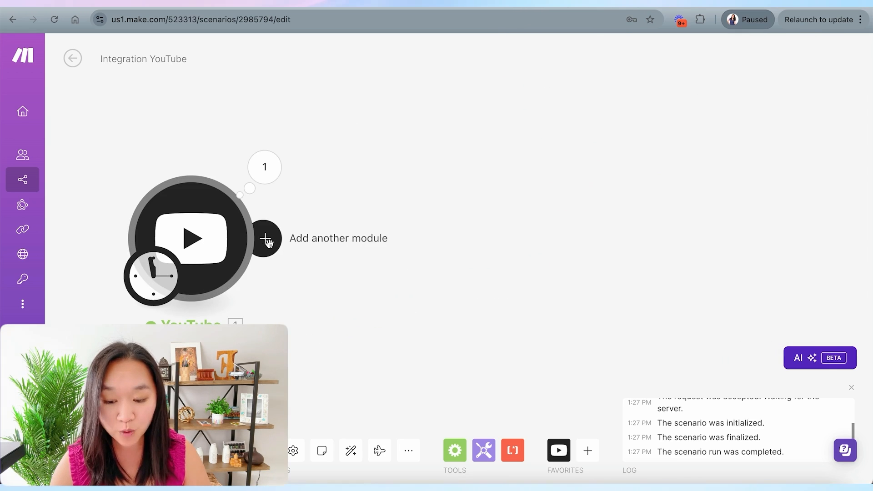
pyautogui.click(268, 242)
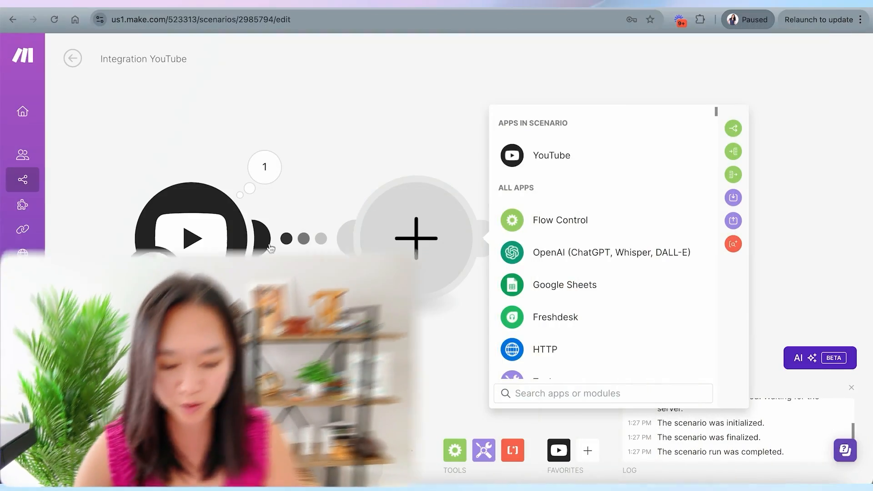
pyautogui.write('apify')
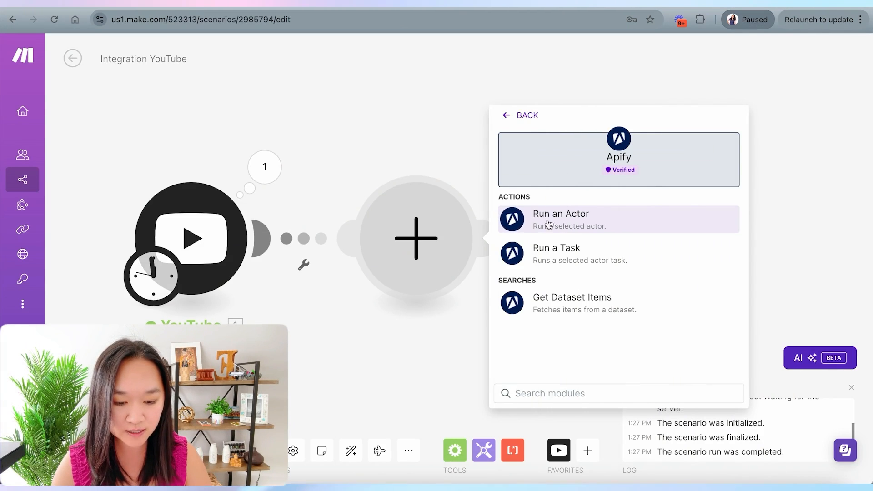
pyautogui.click(564, 222)
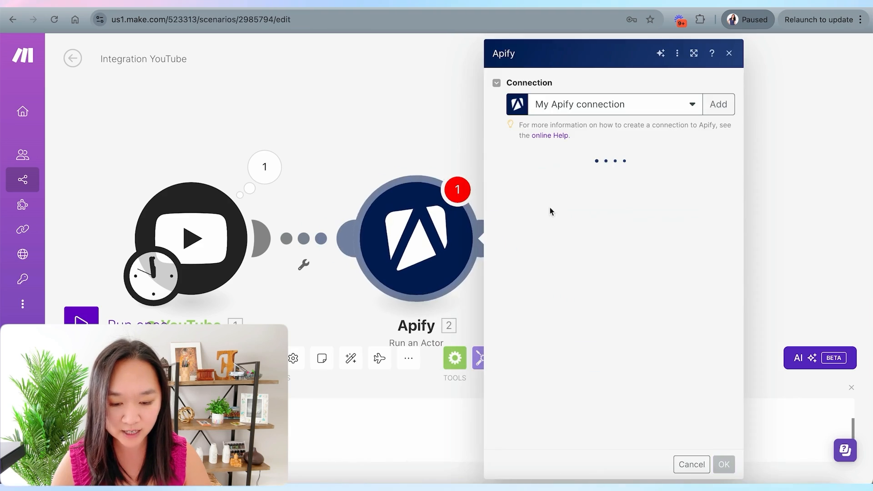
pyautogui.click(367, 121)
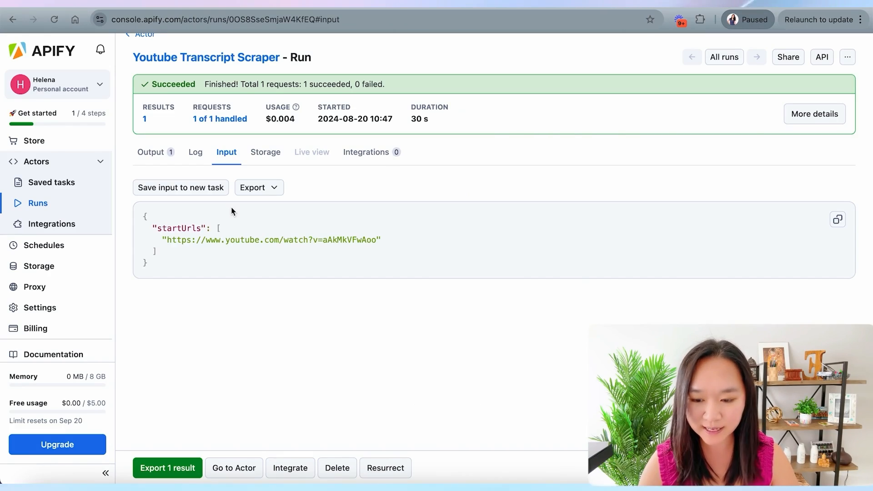
# - Open the Apify Store and browse its pre-built actors down to the popular community actors
pyautogui.click(53, 143)
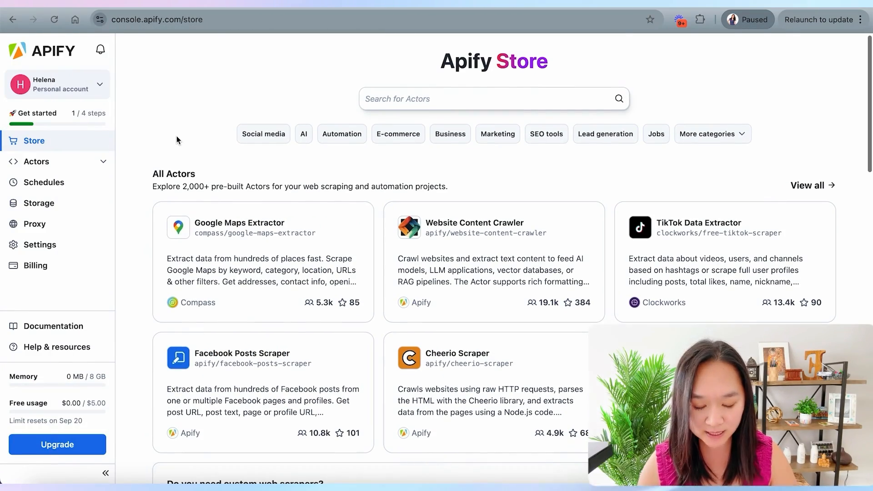
pyautogui.scroll(-1, 176, 139)
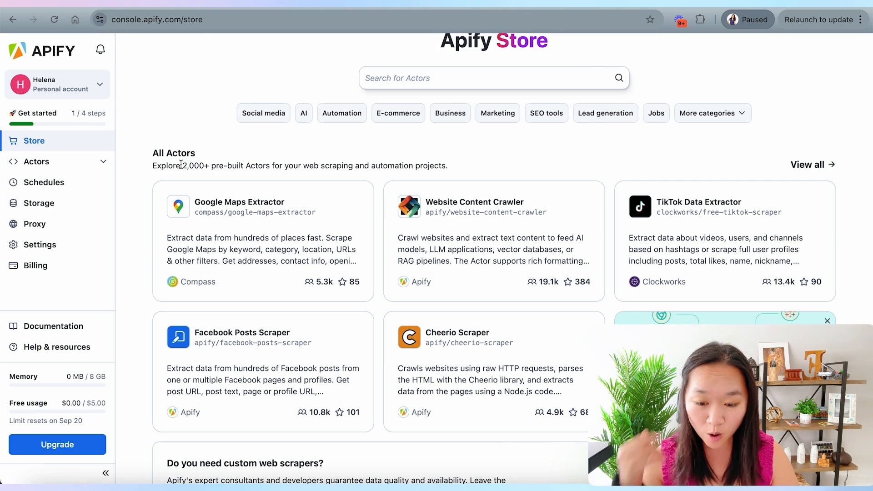
pyautogui.moveTo(231, 166); pyautogui.dragTo(245, 163)
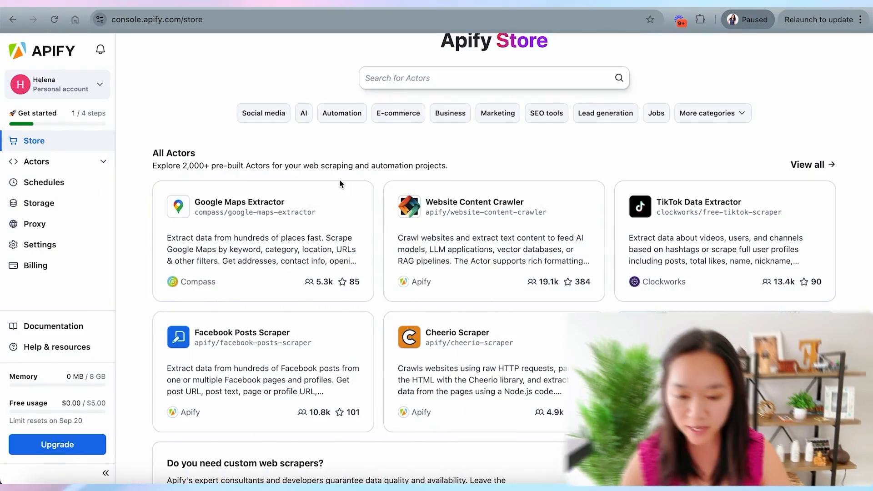
pyautogui.scroll(-1, 311, 183)
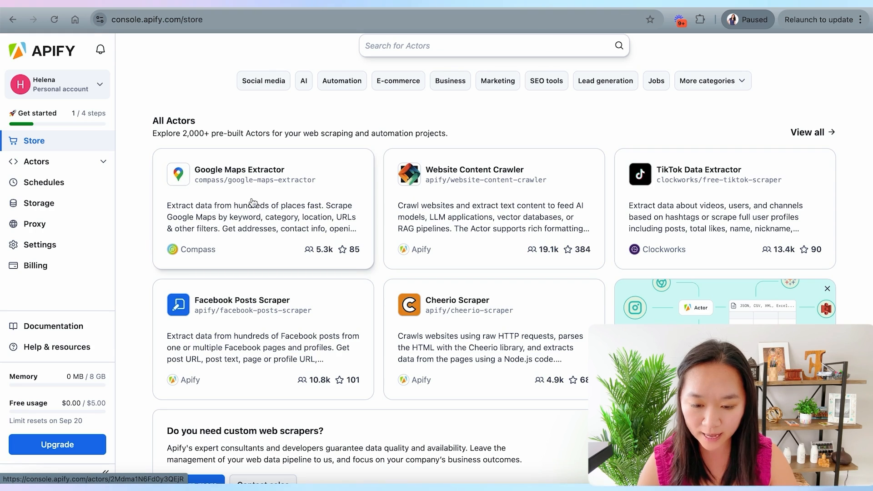
pyautogui.scroll(-1, 345, 200)
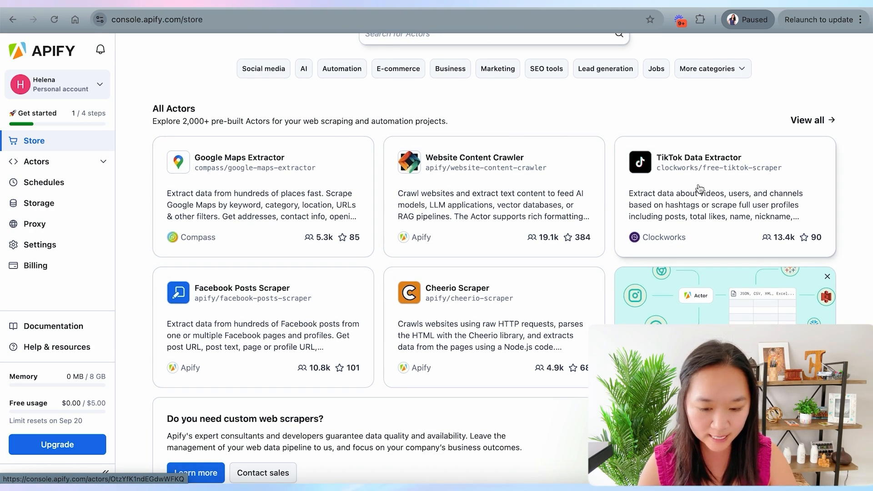
pyautogui.scroll(-3, 699, 188)
pyautogui.scroll(-15, 271, 227)
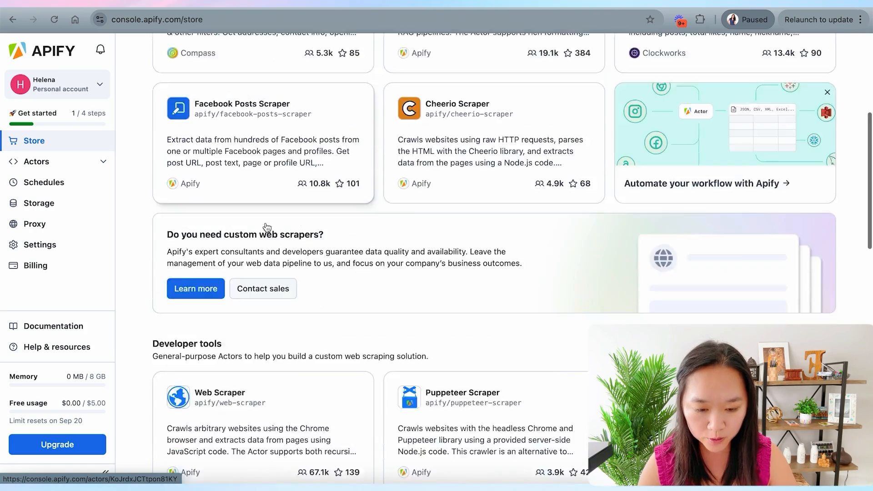
pyautogui.scroll(-2, 271, 228)
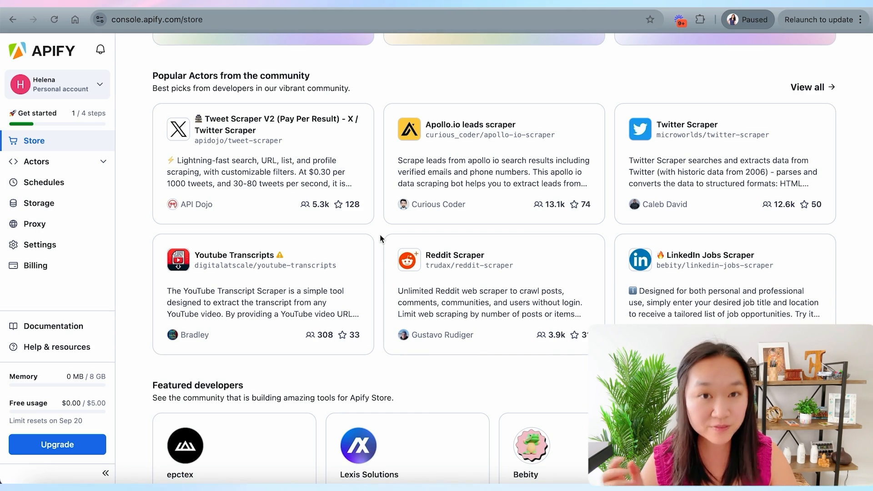
# - Search the Apify Store for "youtube transcript" and open the Youtube Transcript Scraper actor by topaz_sharingan
pyautogui.scroll(2, 380, 238)
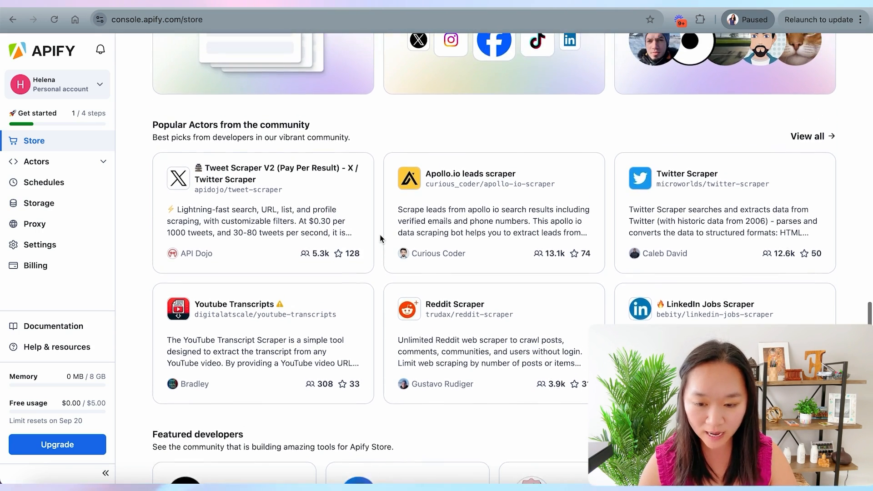
pyautogui.scroll(2, 380, 238)
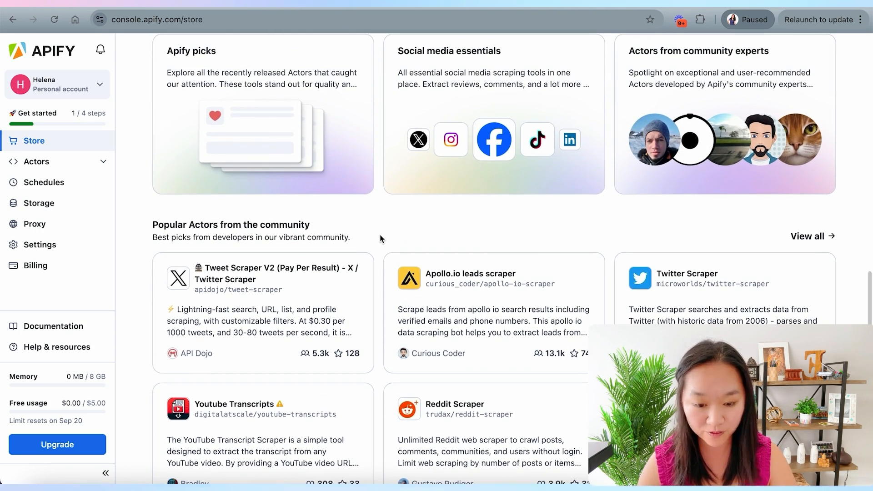
pyautogui.scroll(10, 381, 236)
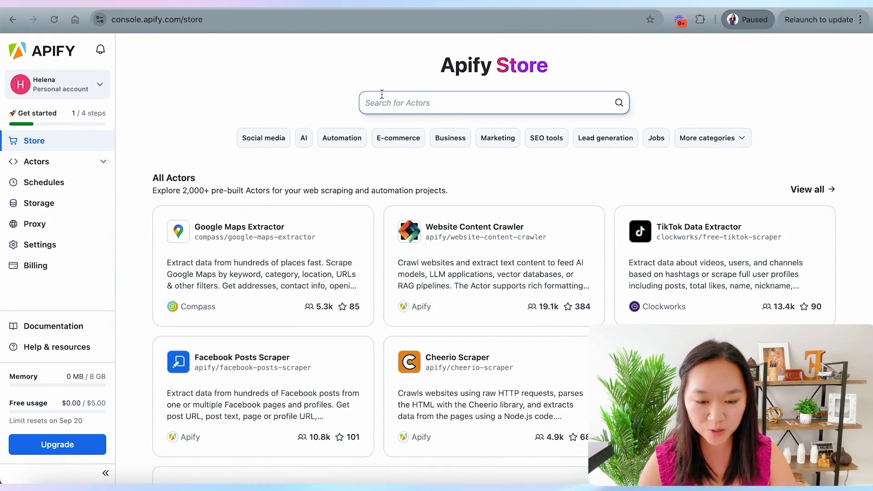
pyautogui.click(387, 104)
pyautogui.write('youtube tra')
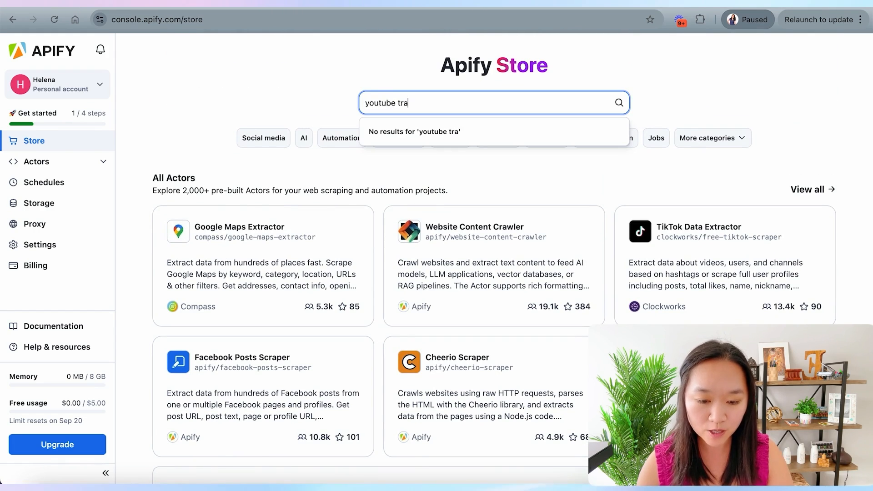
pyautogui.press('Return')
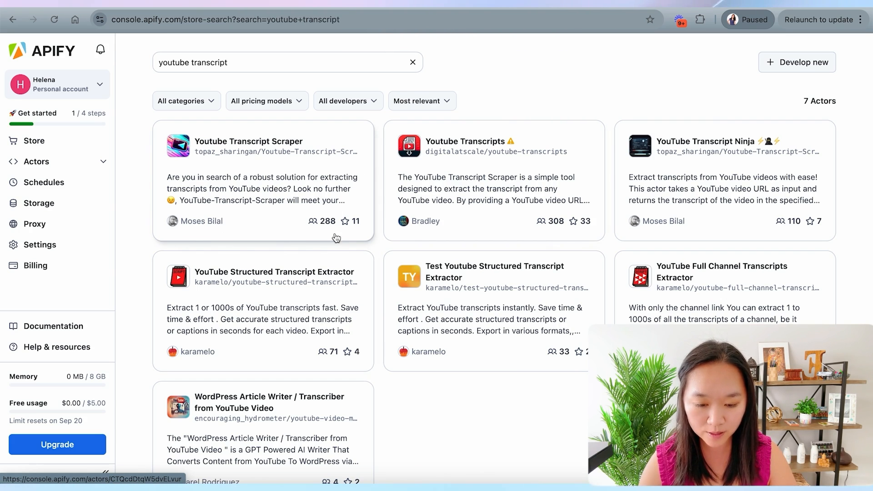
pyautogui.click(256, 175)
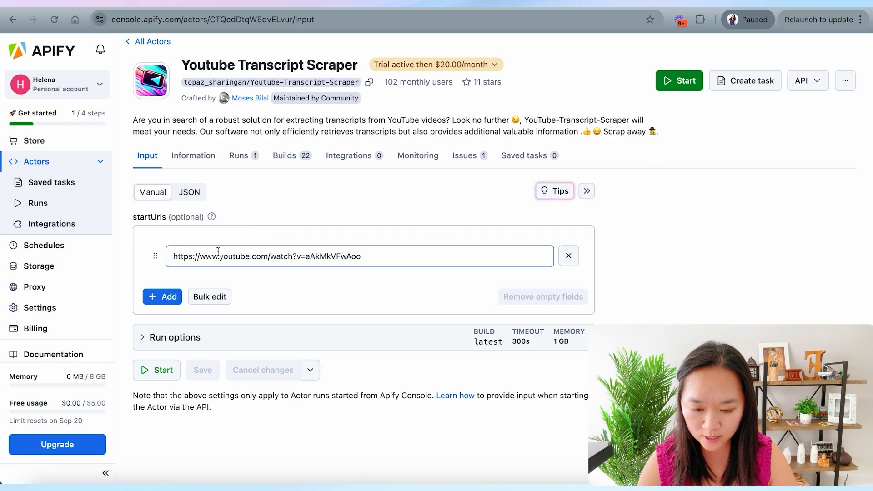
# - Run the Youtube Transcript Scraper on its prefilled sample video URL and open the run's output
pyautogui.moveTo(369, 256); pyautogui.dragTo(179, 261)
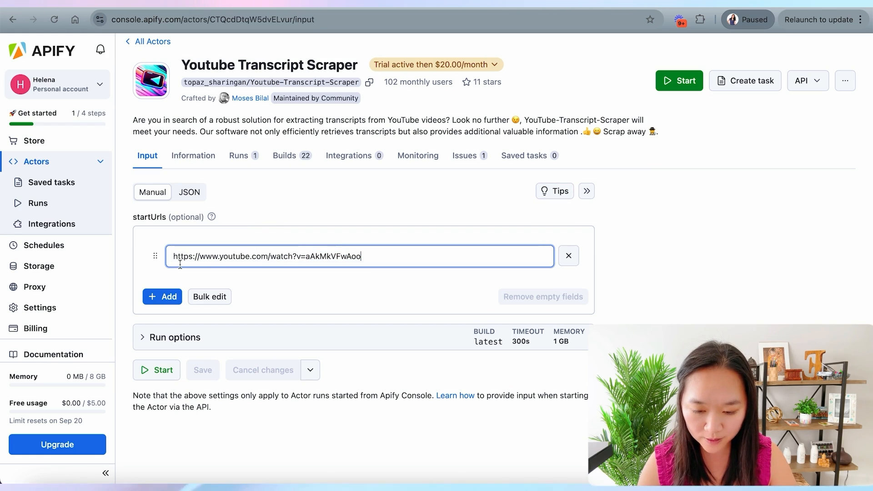
pyautogui.click(155, 371)
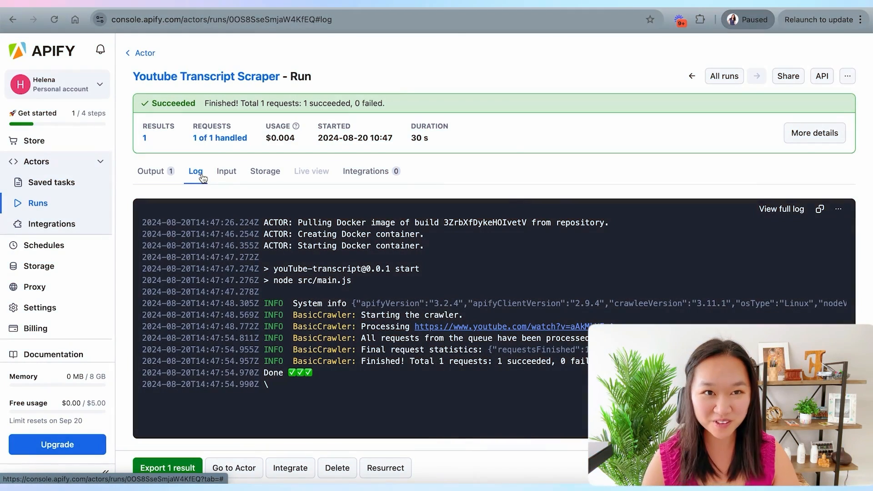
pyautogui.click(152, 172)
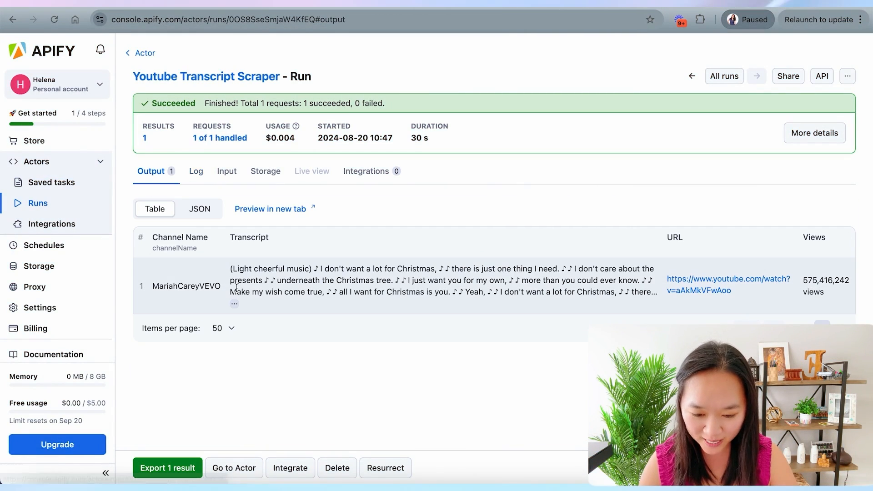
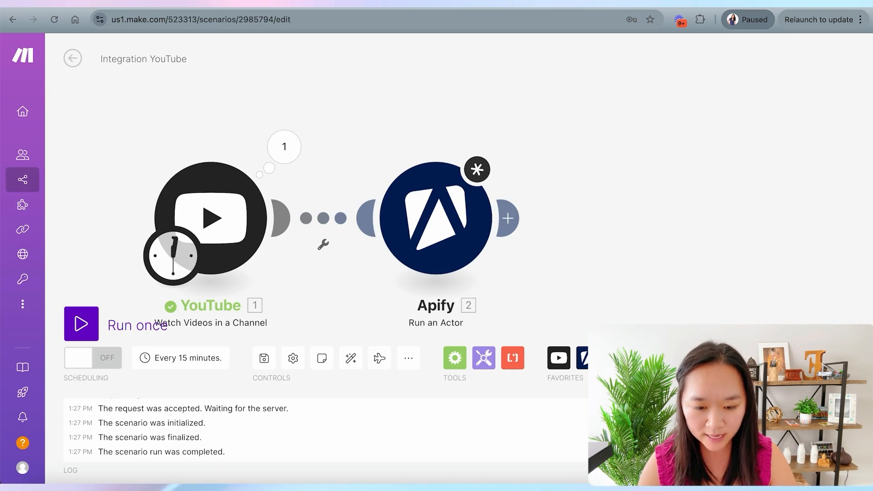
# - In Make, start a new connection for the Apify module and look up the API token in Apify's integration settings
pyautogui.click(431, 217)
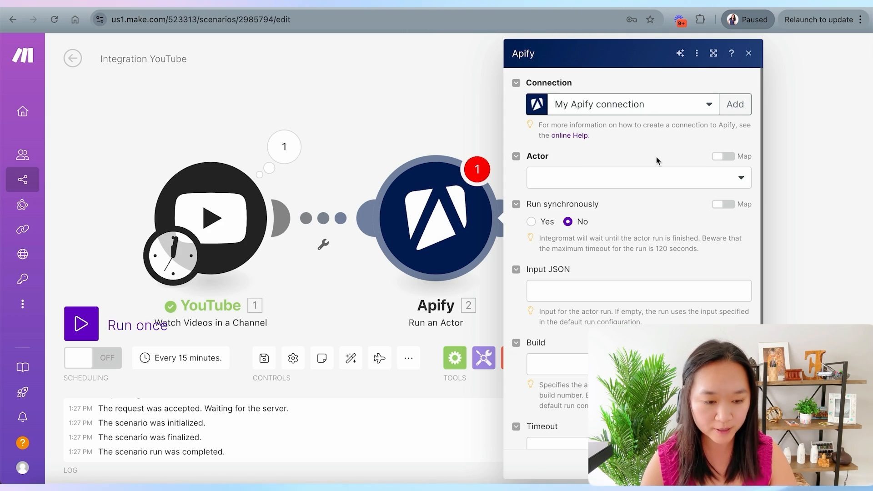
pyautogui.click(735, 105)
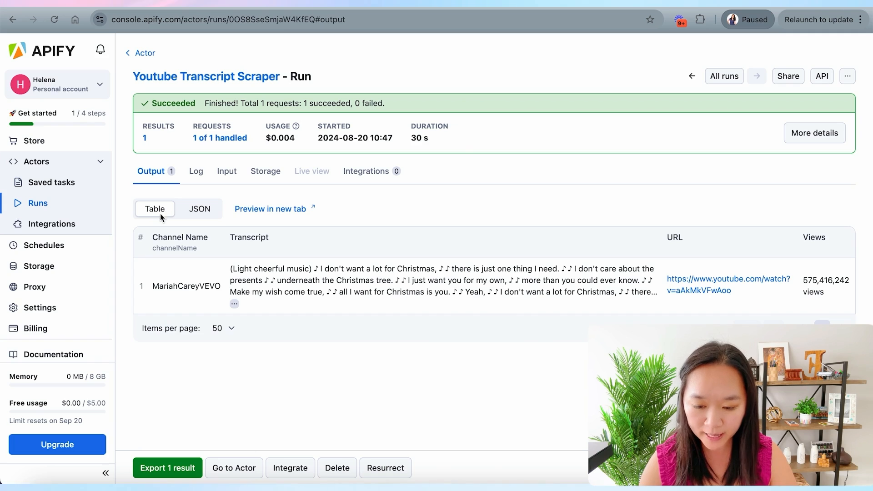
pyautogui.scroll(-1, 54, 216)
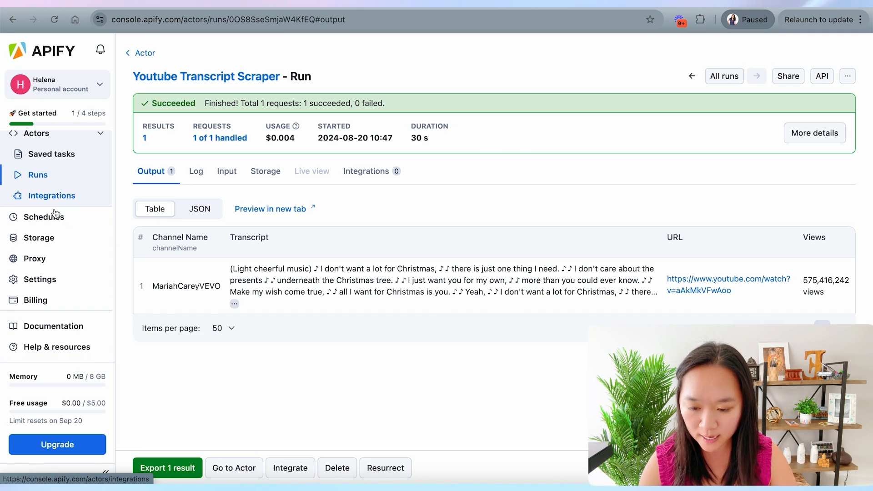
pyautogui.click(37, 280)
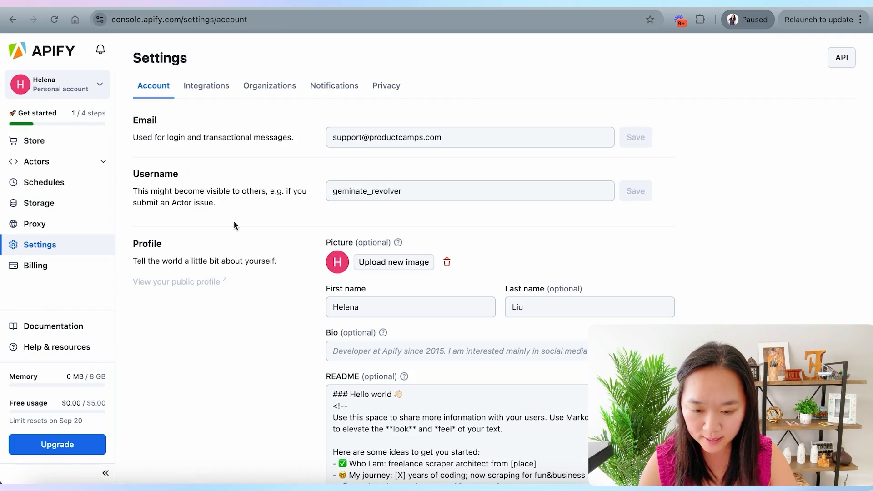
pyautogui.click(211, 93)
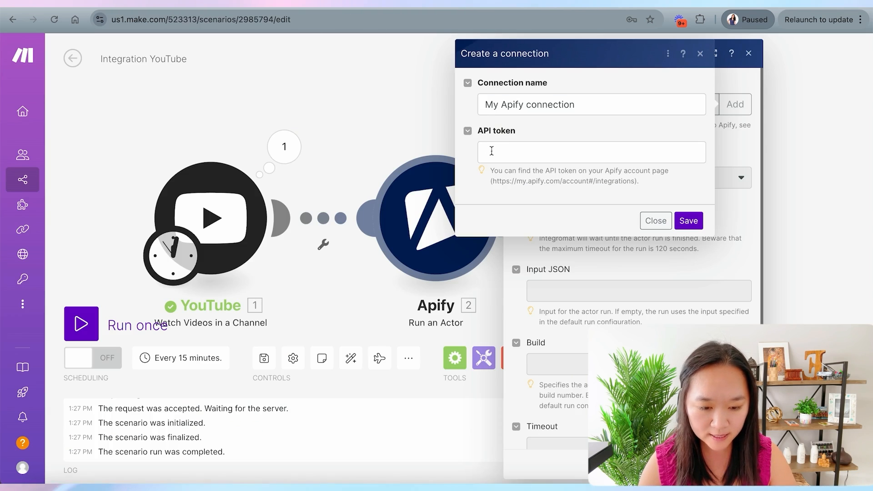
# - Close the new connection form and choose the existing "My Apify connection - new" for the Apify module
pyautogui.click(648, 223)
pyautogui.click(624, 109)
pyautogui.click(603, 143)
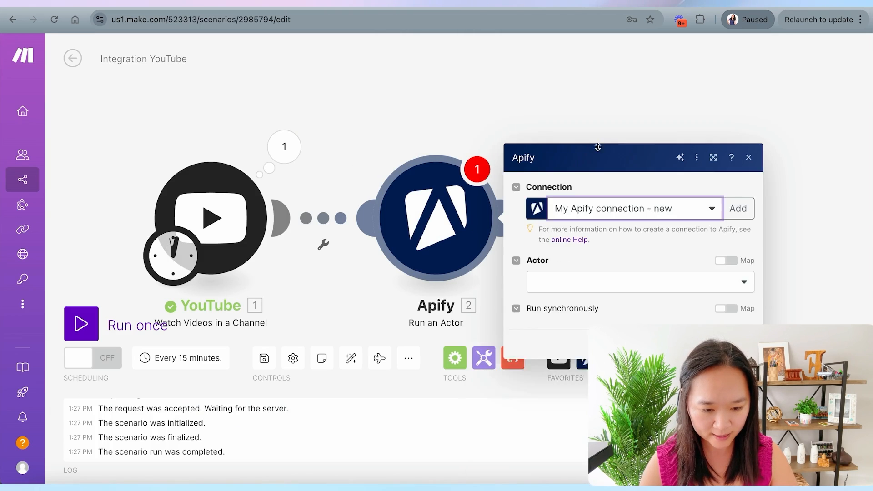
pyautogui.scroll(-1, 541, 209)
pyautogui.scroll(-2, 541, 209)
pyautogui.scroll(3, 541, 210)
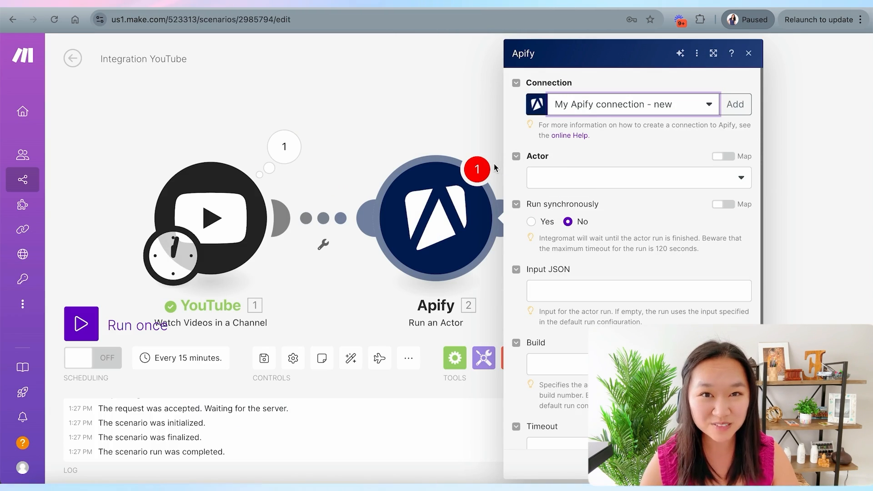
# - Set the Apify module's actor to topaz_sharingan/Youtube-Transcript-Scraper and Run synchronously to Yes
pyautogui.click(576, 179)
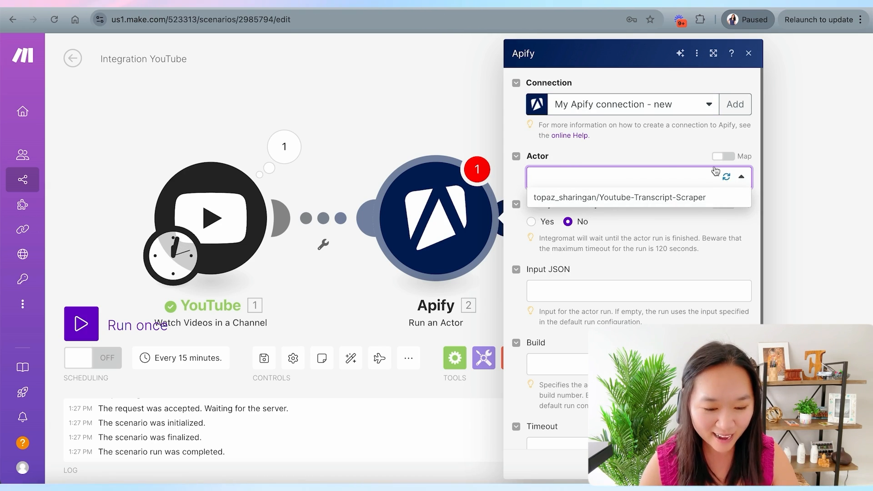
pyautogui.click(649, 198)
pyautogui.click(534, 221)
pyautogui.scroll(-1, 516, 180)
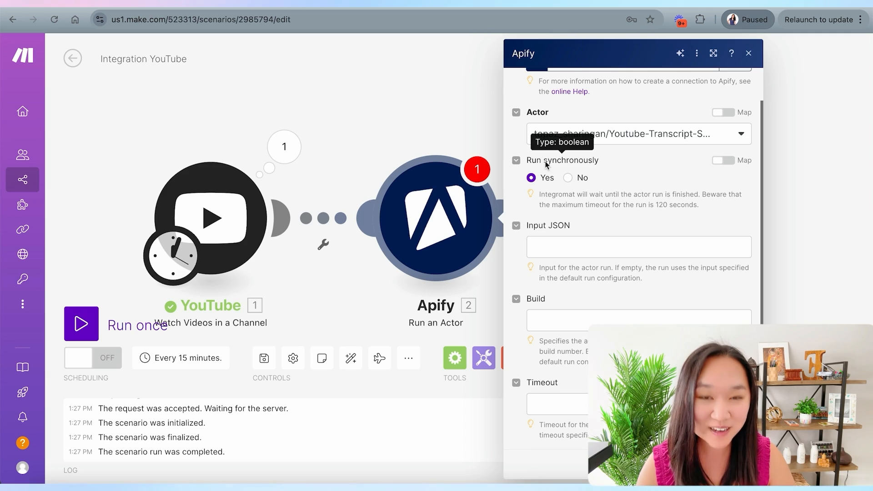
pyautogui.scroll(-1, 569, 182)
# - For the Input JSON, switch to Apify and examine the input data example in the Youtube Transcript Scraper's readme
pyautogui.click(555, 205)
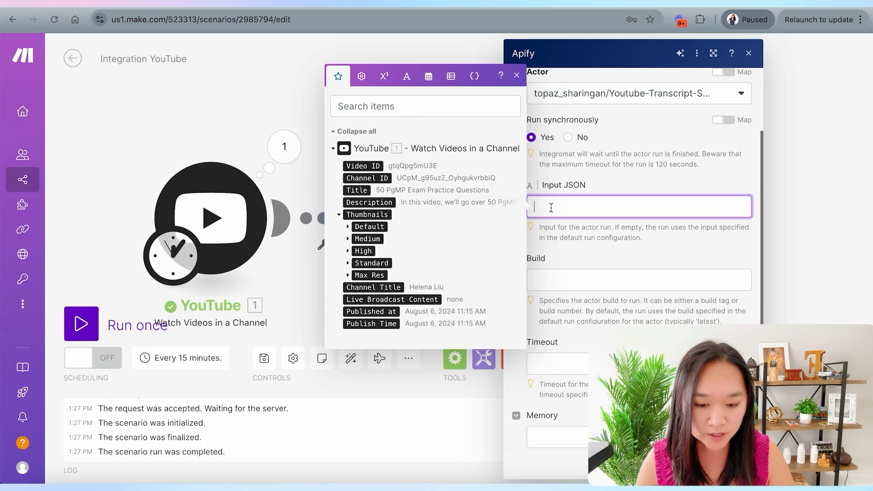
pyautogui.scroll(2, 596, 207)
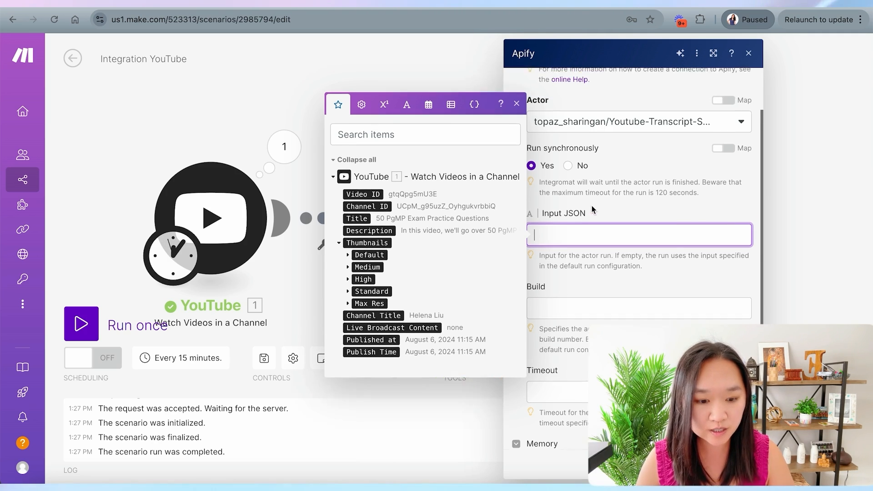
pyautogui.click(313, 7)
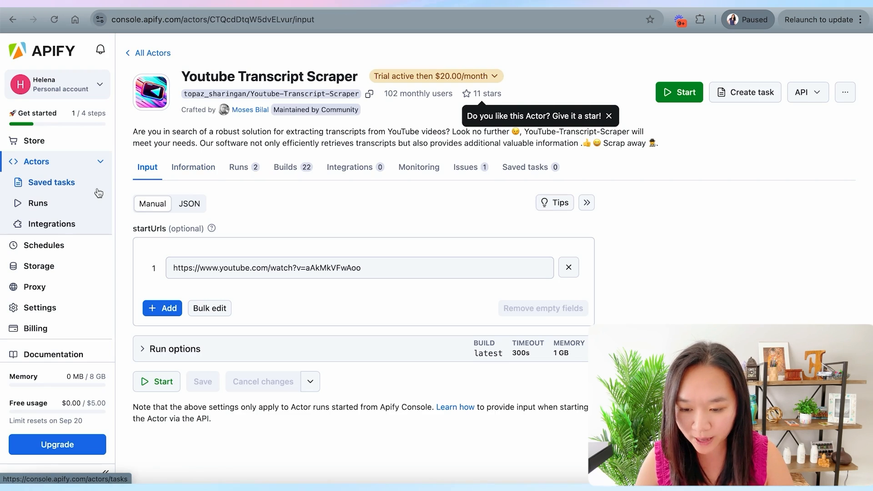
pyautogui.click(37, 162)
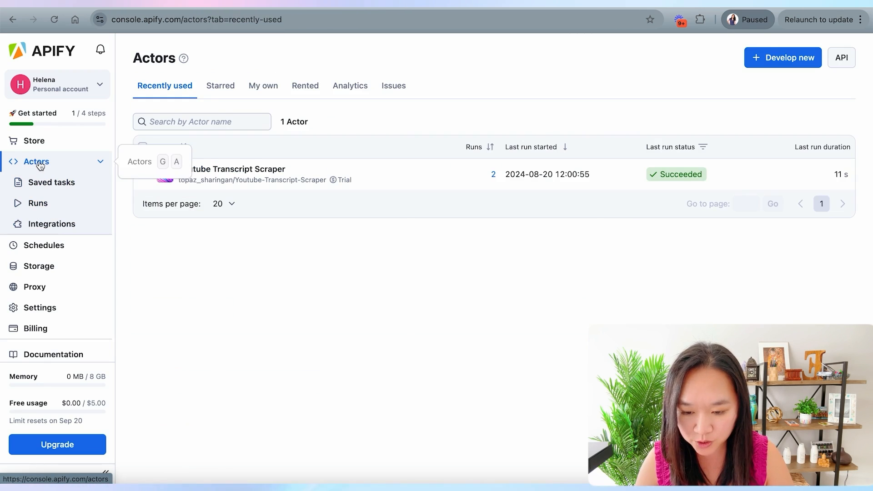
pyautogui.click(235, 172)
pyautogui.click(201, 173)
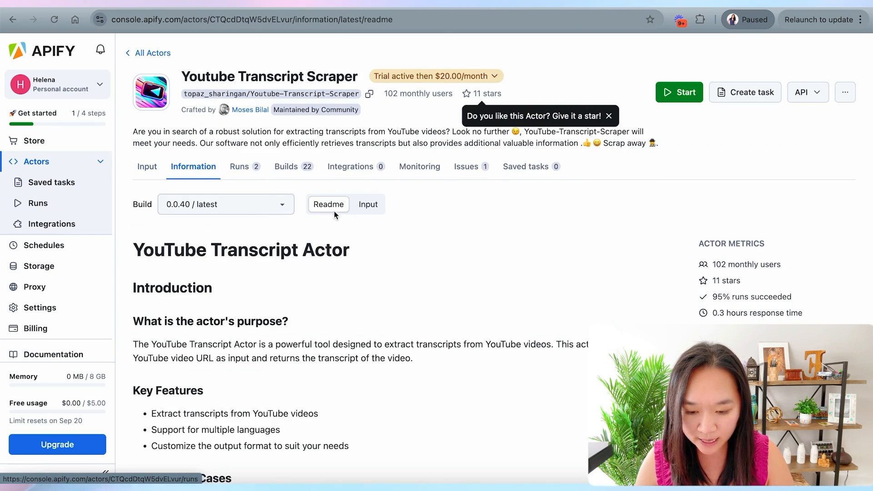
pyautogui.scroll(-5, 336, 215)
pyautogui.scroll(-3, 612, 268)
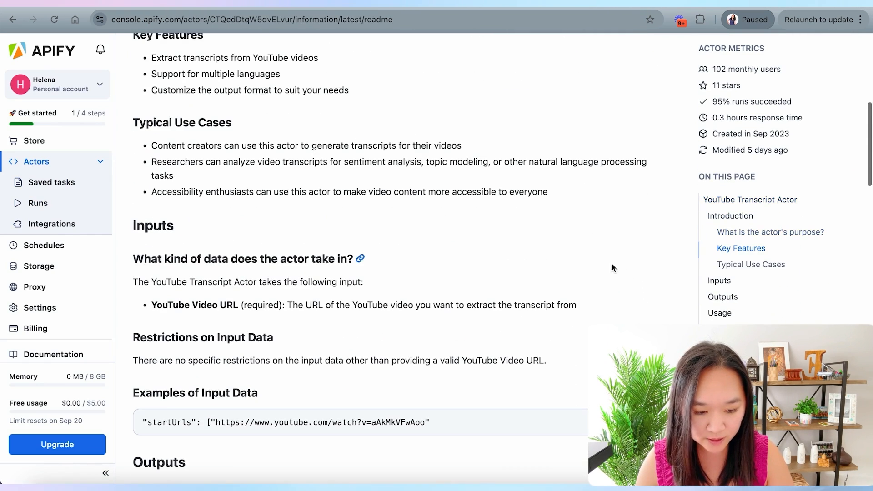
pyautogui.click(719, 281)
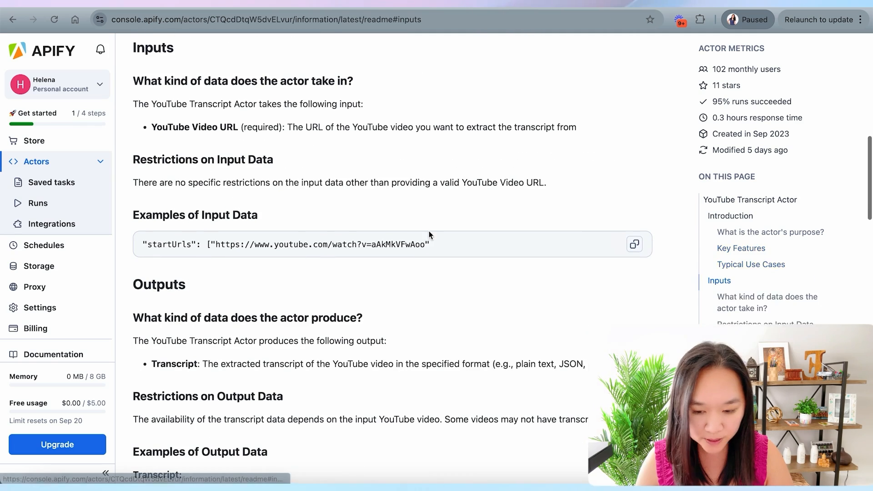
pyautogui.moveTo(142, 249); pyautogui.dragTo(443, 242)
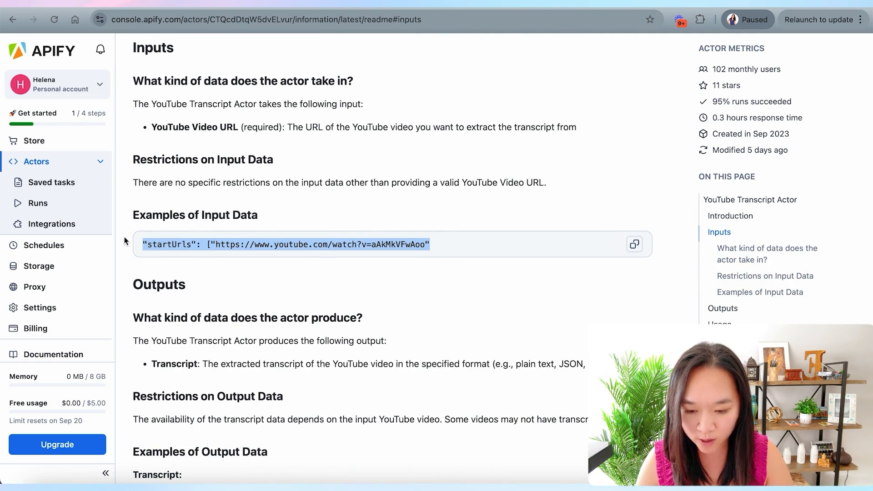
# - Copy the startUrls input JSON from the earlier Youtube Transcript Scraper run and paste it into the Make module's Input JSON
pyautogui.click(36, 208)
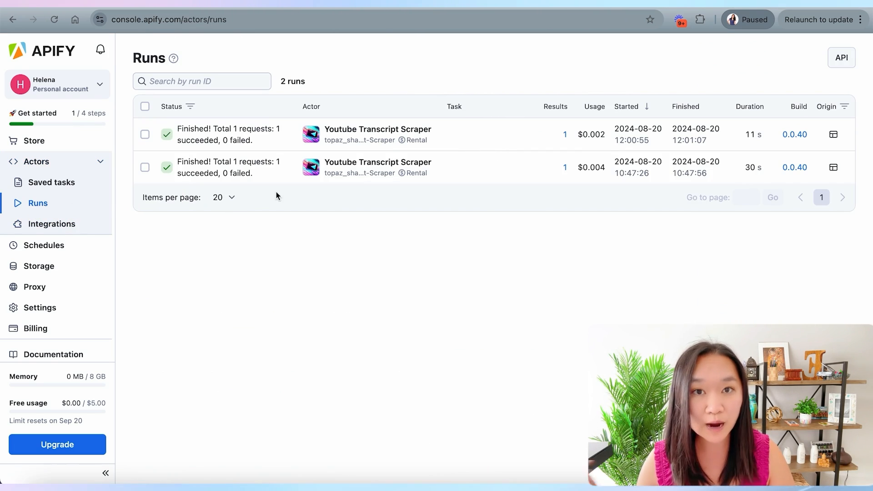
pyautogui.click(255, 167)
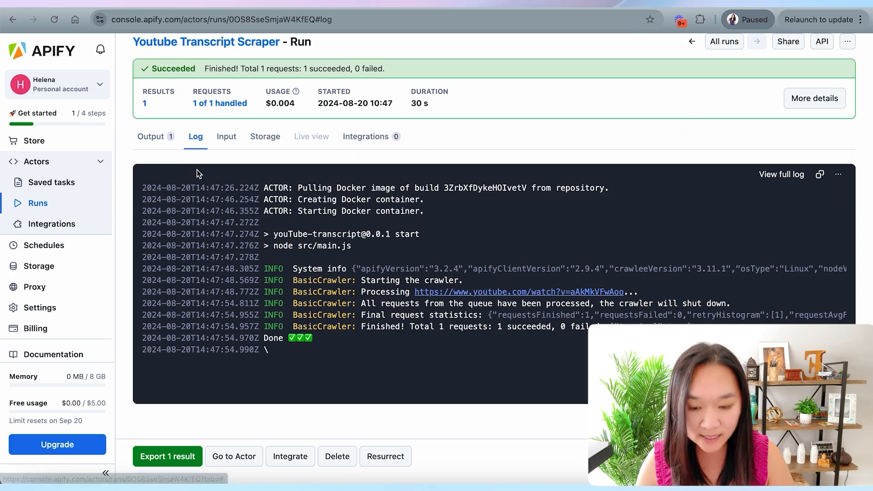
pyautogui.click(220, 143)
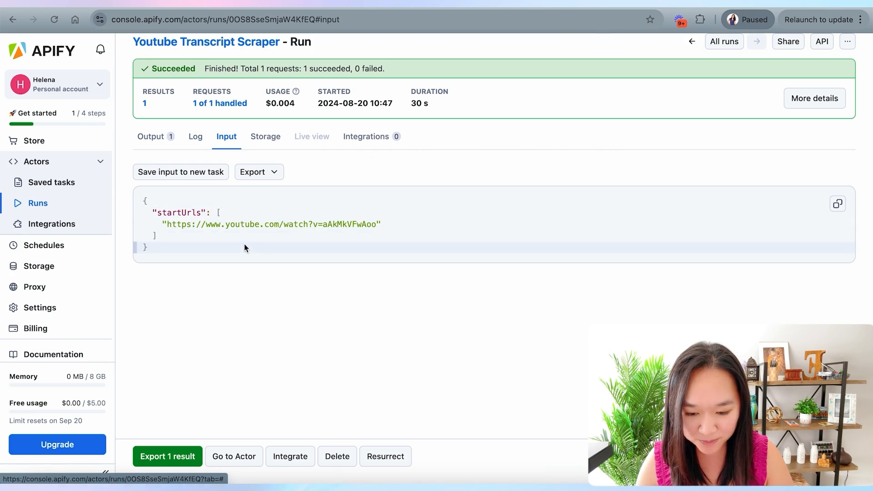
pyautogui.moveTo(156, 252); pyautogui.dragTo(142, 204)
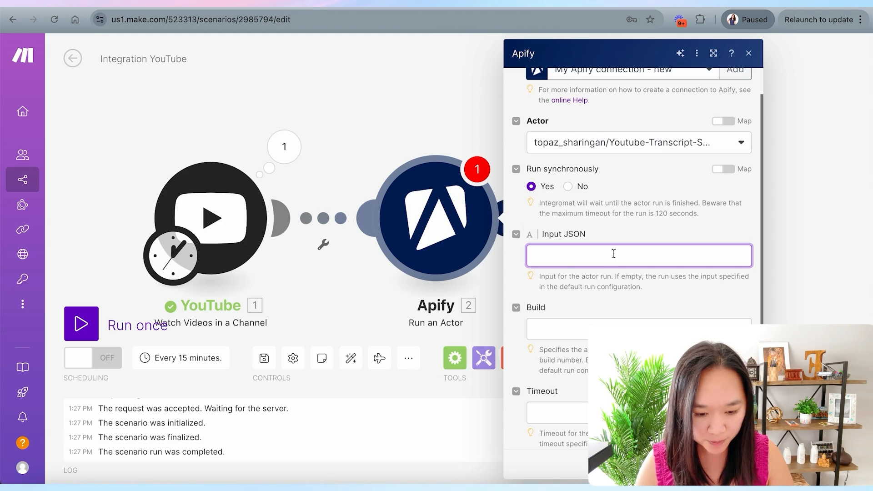
pyautogui.write('{   "startUrls": [     "https://www.youtube.com/watch?v=aAkMkVFwAoo"   ] }')
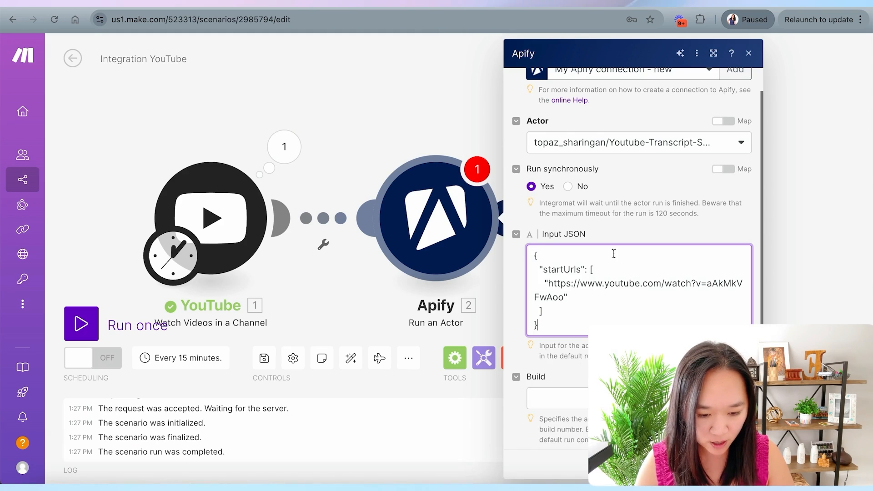
# - In the Apify module's Input JSON, replace the fixed video ID after "watch?v=" with the YouTube module's Video ID and save the module
pyautogui.scroll(1, 600, 292)
pyautogui.scroll(-2, 575, 282)
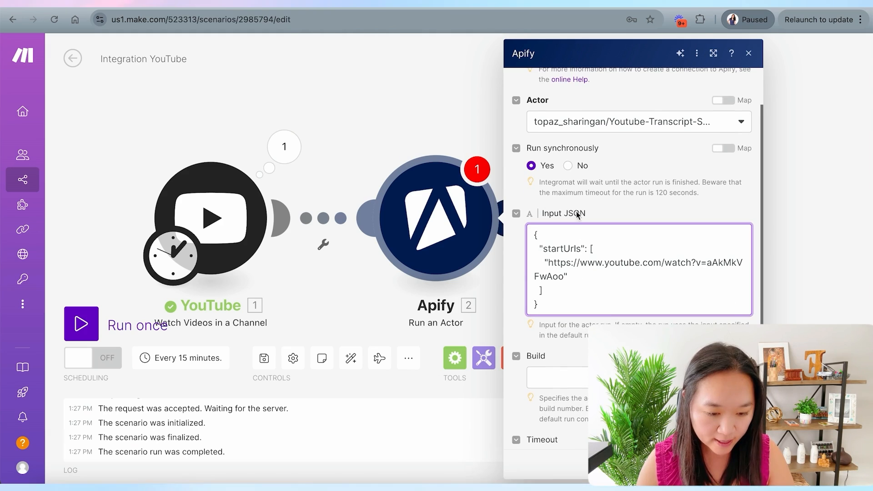
pyautogui.scroll(2, 591, 150)
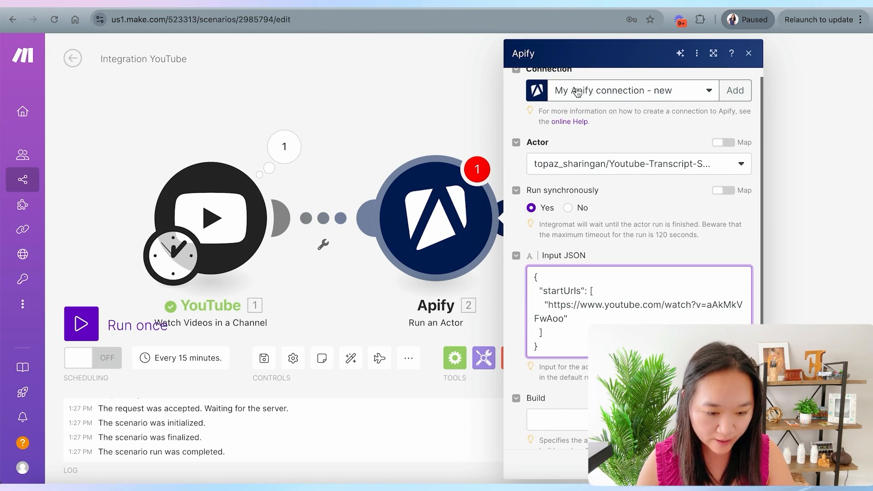
pyautogui.moveTo(564, 320); pyautogui.dragTo(548, 303)
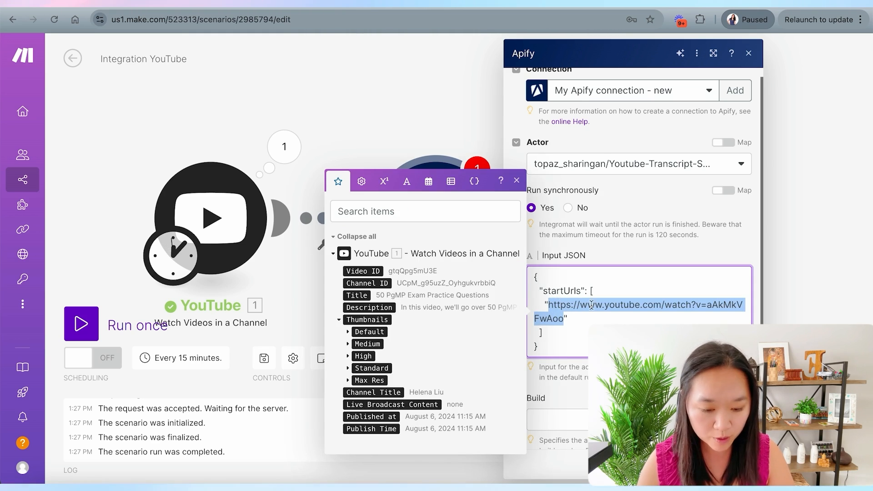
pyautogui.click(625, 322)
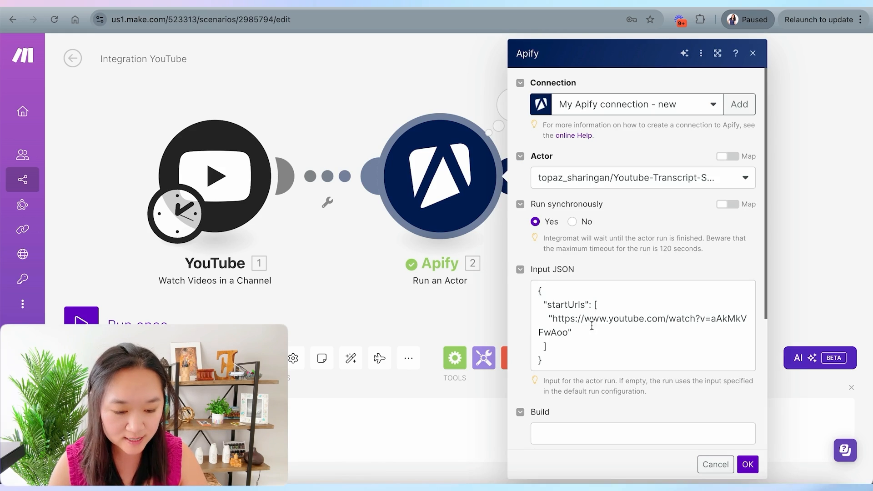
pyautogui.moveTo(711, 319); pyautogui.dragTo(569, 332)
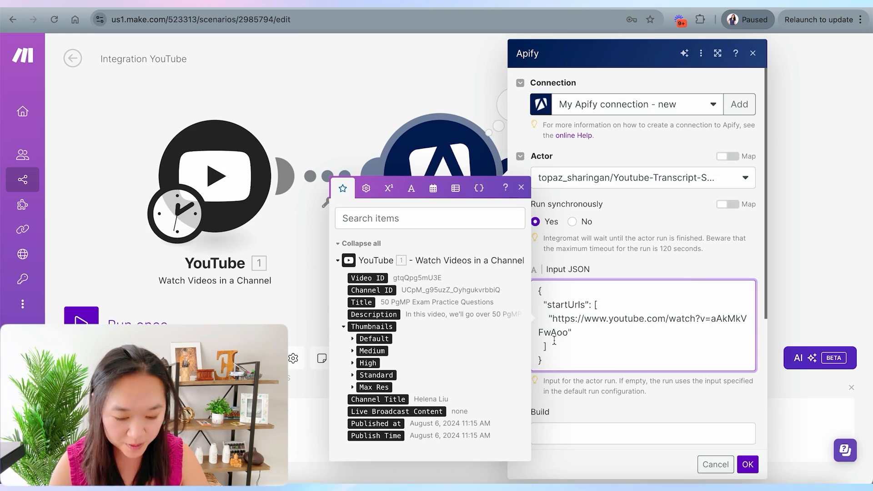
pyautogui.moveTo(568, 333); pyautogui.dragTo(630, 324)
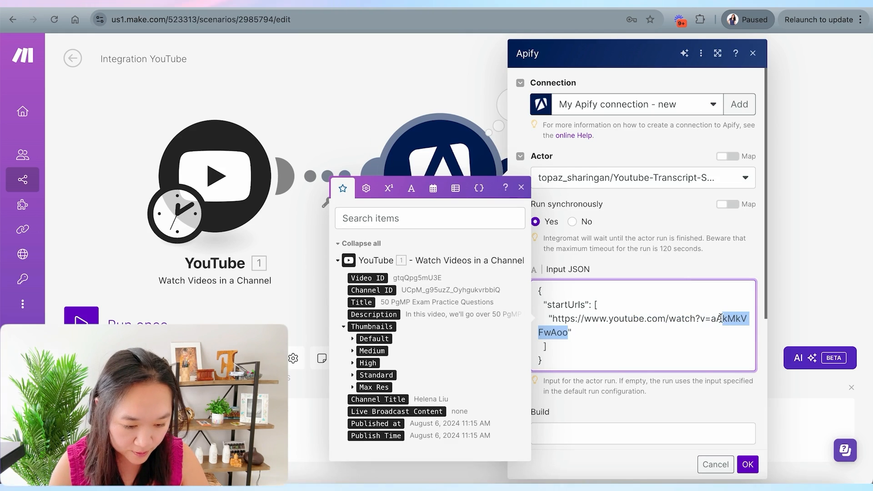
pyautogui.press('BackSpace')
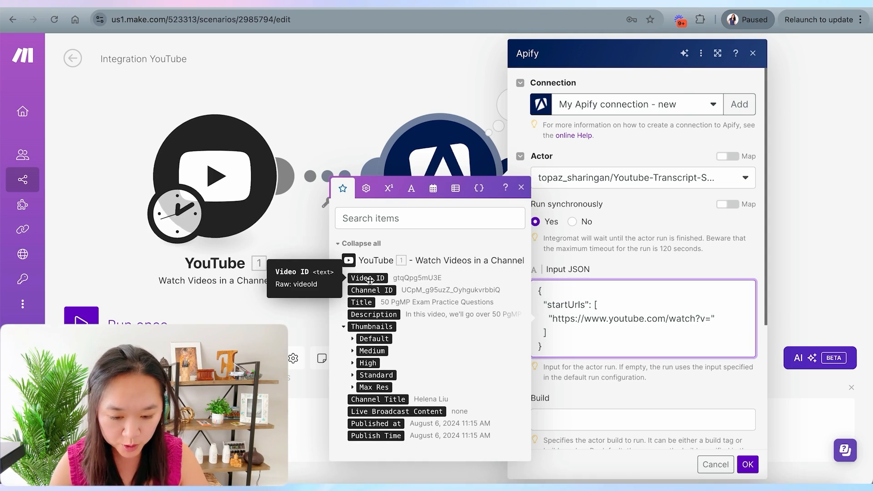
pyautogui.click(369, 278)
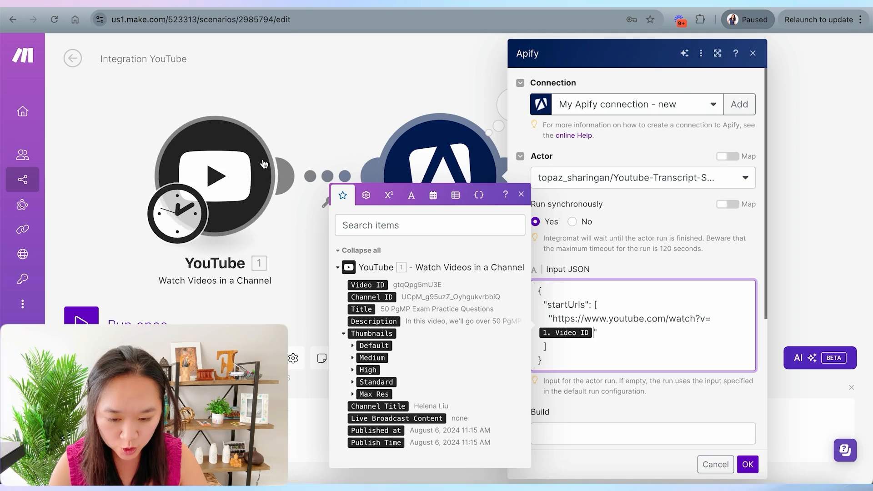
pyautogui.click(748, 464)
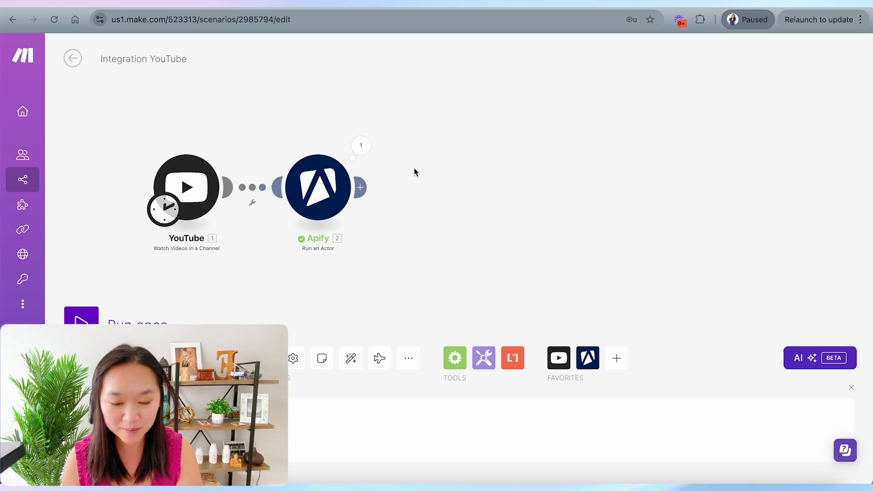
# - Add an HTTP "Make a request" module after the Apify module
pyautogui.click(360, 188)
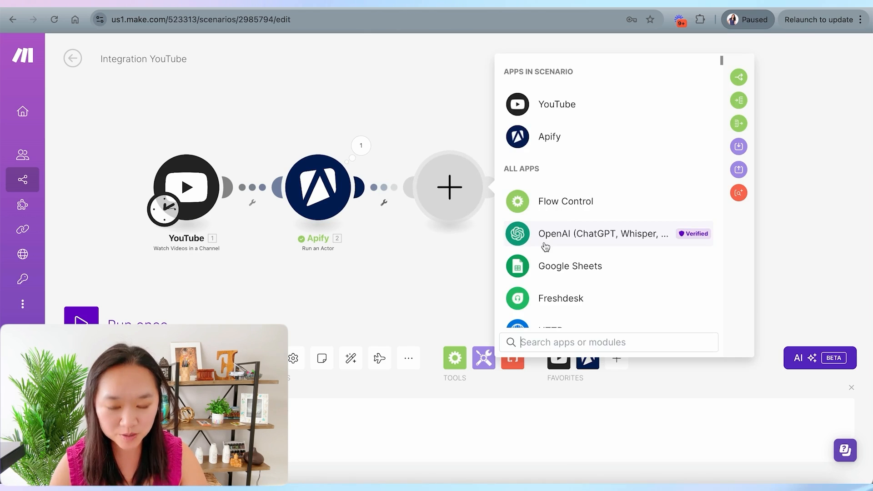
pyautogui.write('http')
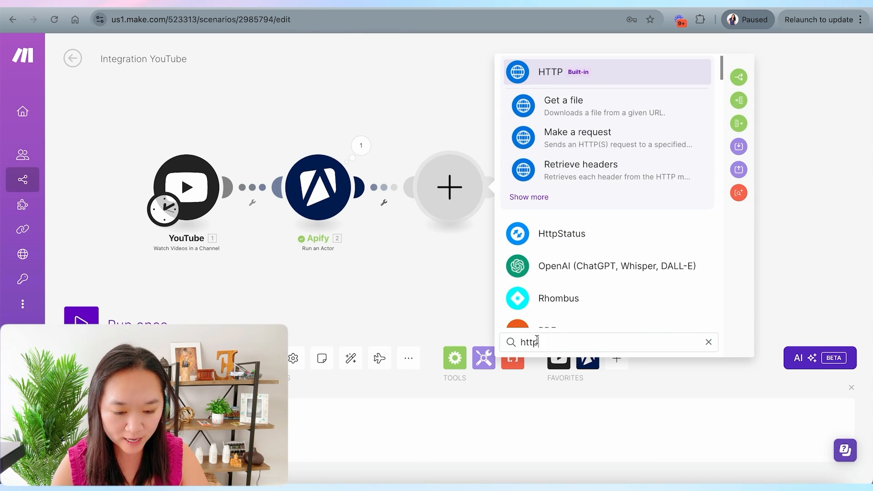
pyautogui.click(542, 81)
pyautogui.scroll(-5, 551, 227)
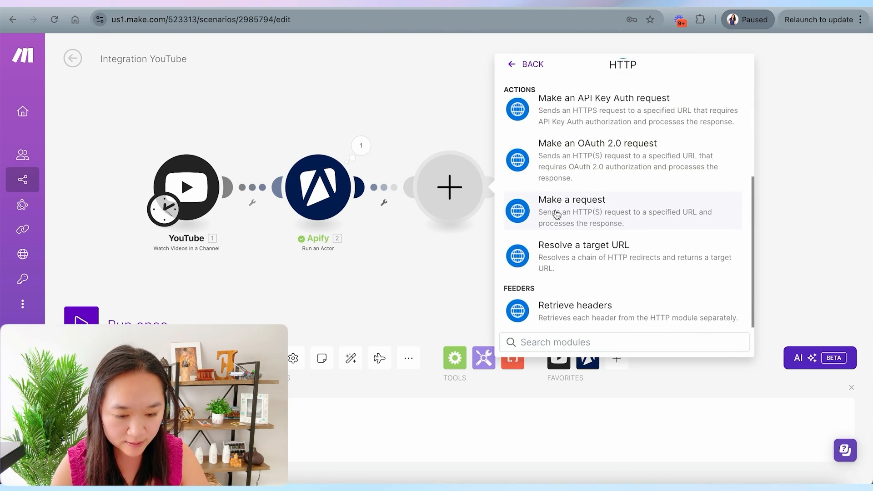
pyautogui.click(558, 210)
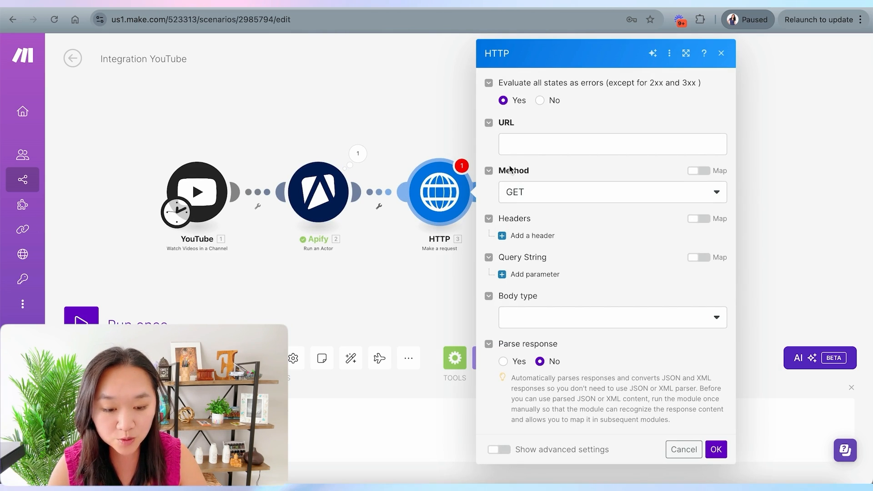
pyautogui.click(539, 147)
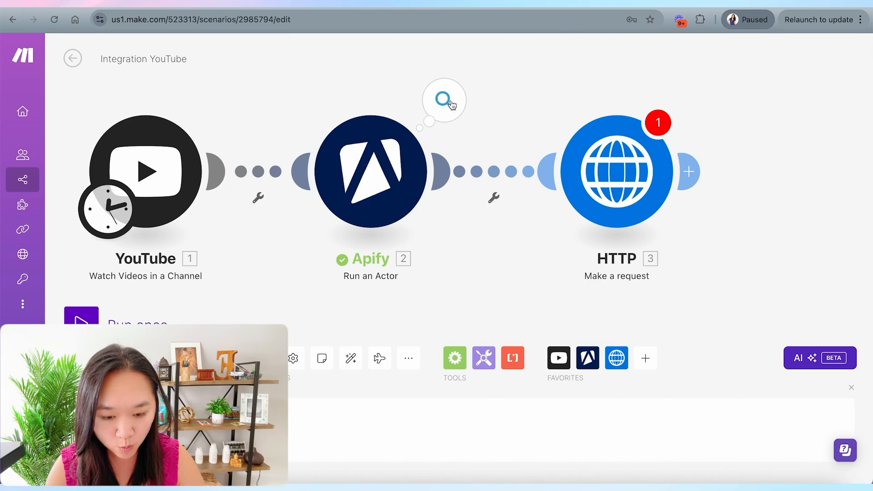
# - Examine the Apify module's run output, including the defaultDatasetId and the meta, stats, options, usage and usageUsd collections
pyautogui.click(443, 101)
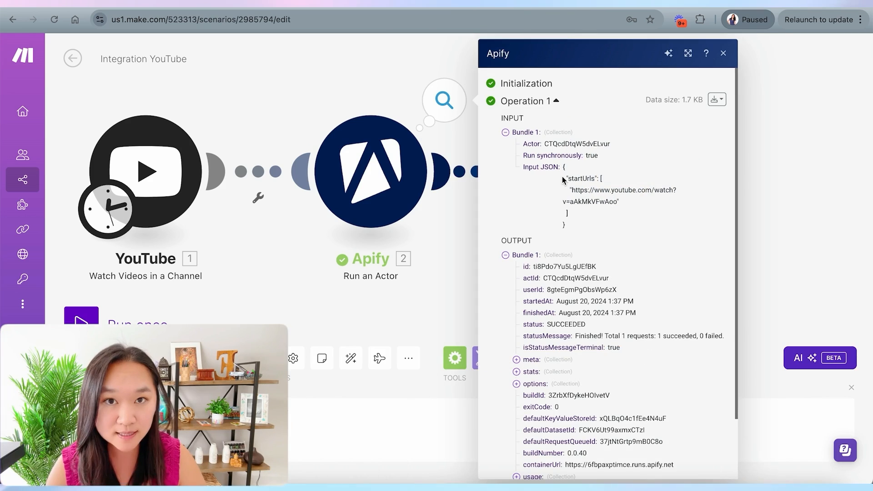
pyautogui.scroll(-3, 563, 180)
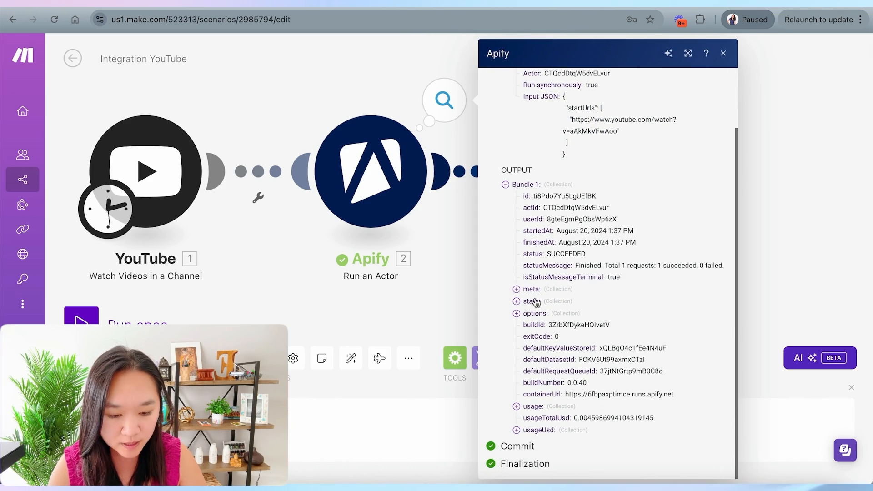
pyautogui.click(517, 289)
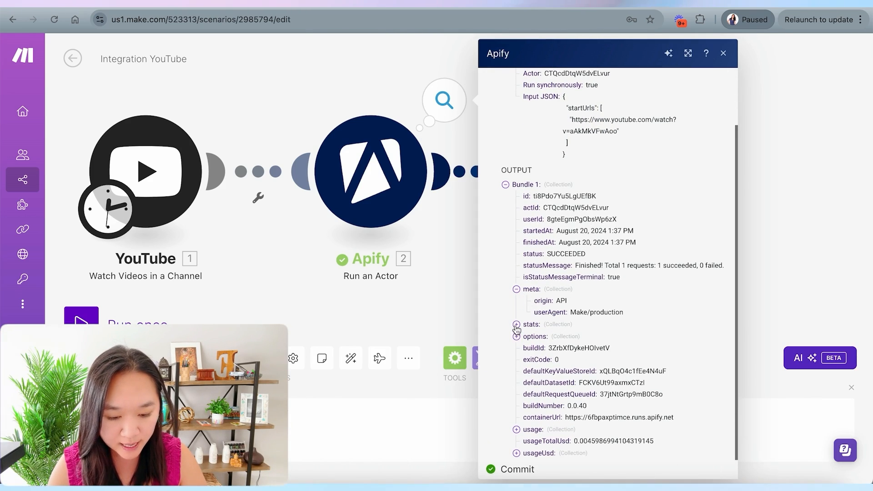
pyautogui.click(516, 324)
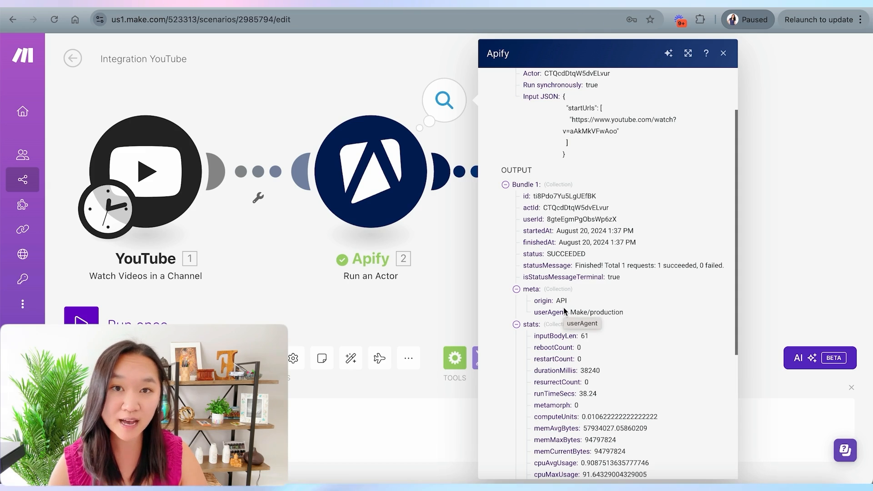
pyautogui.scroll(-5, 563, 309)
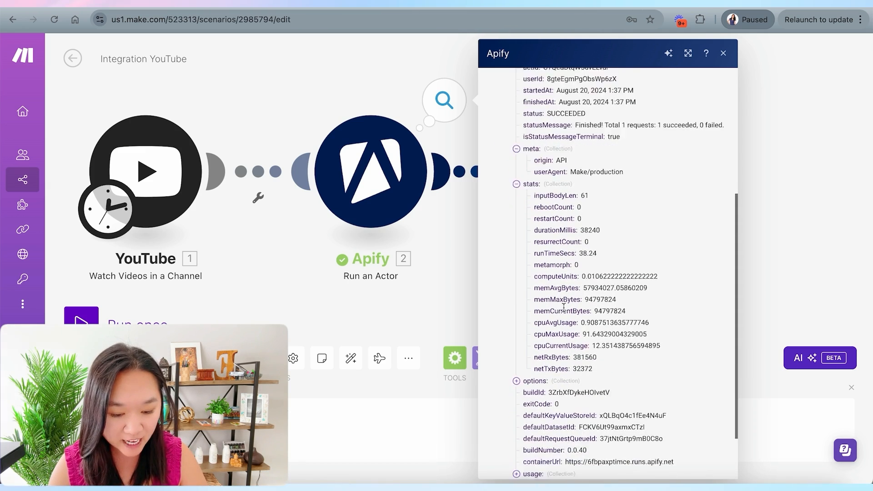
pyautogui.click(516, 313)
pyautogui.scroll(-1, 604, 274)
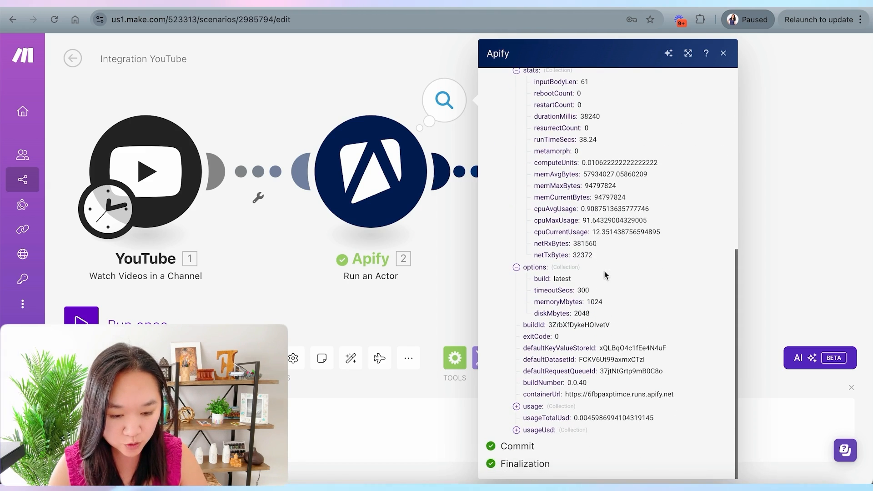
pyautogui.click(517, 409)
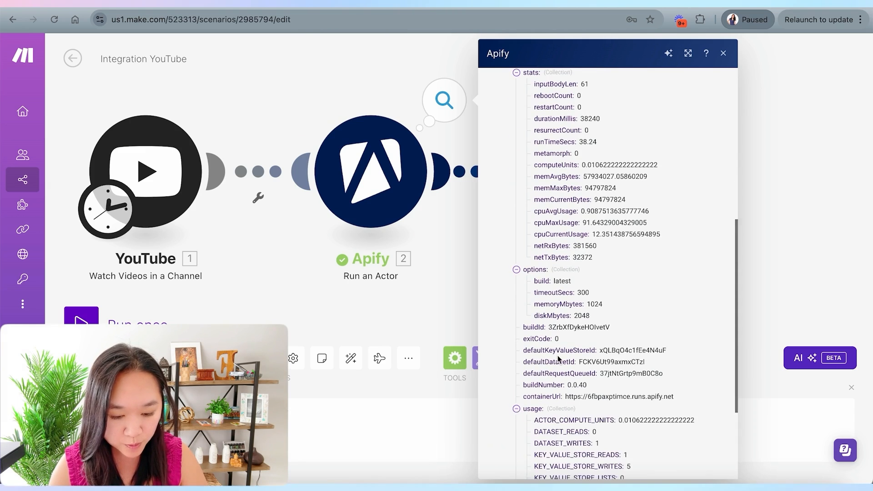
pyautogui.scroll(-3, 558, 359)
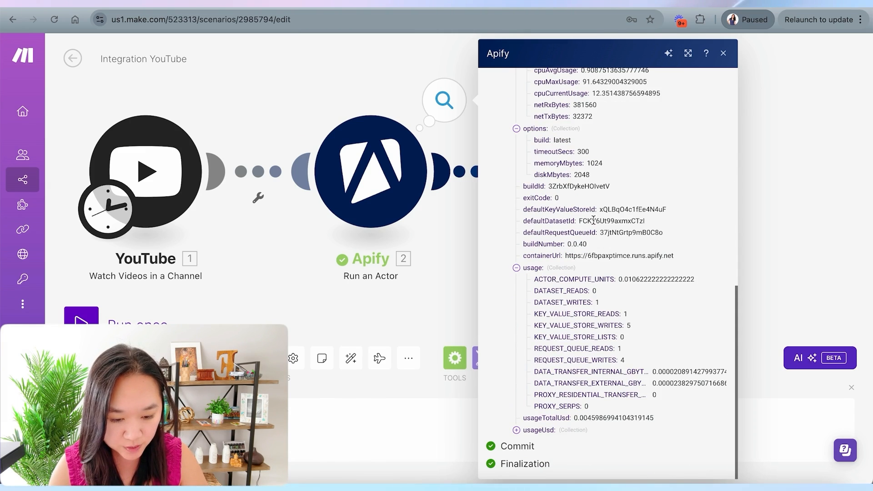
pyautogui.moveTo(624, 221); pyautogui.dragTo(653, 220)
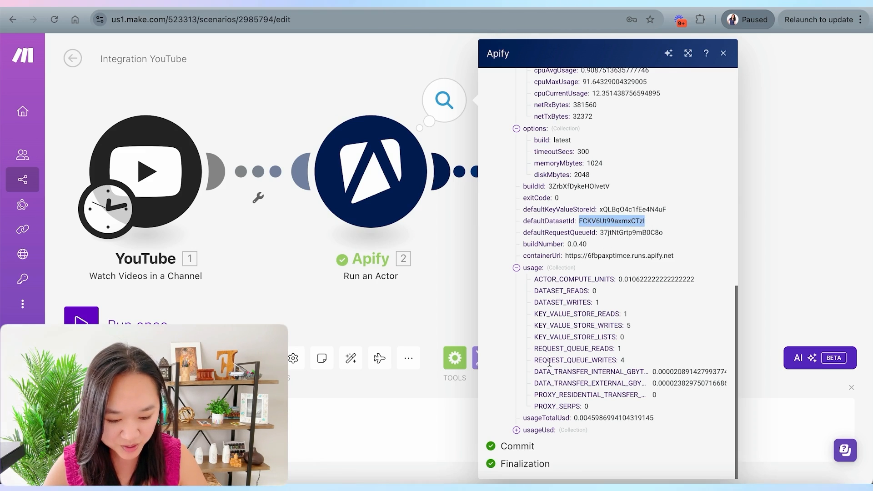
pyautogui.click(517, 430)
pyautogui.scroll(-3, 569, 309)
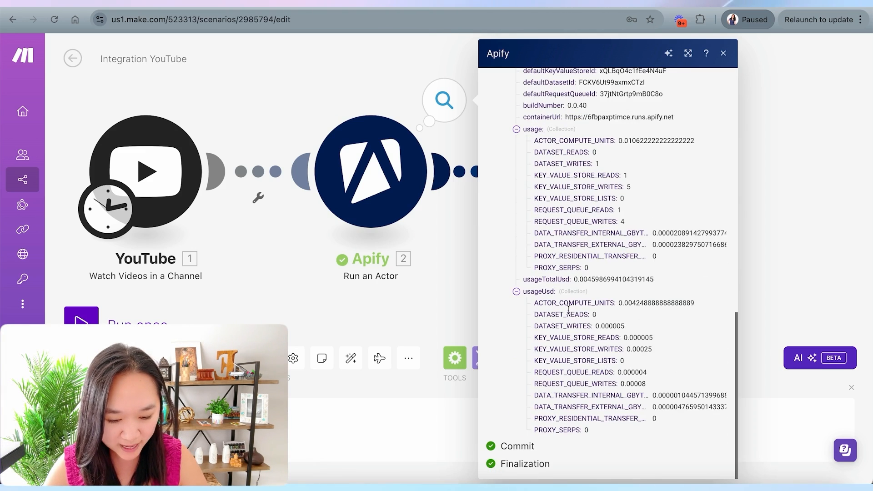
pyautogui.scroll(3, 566, 300)
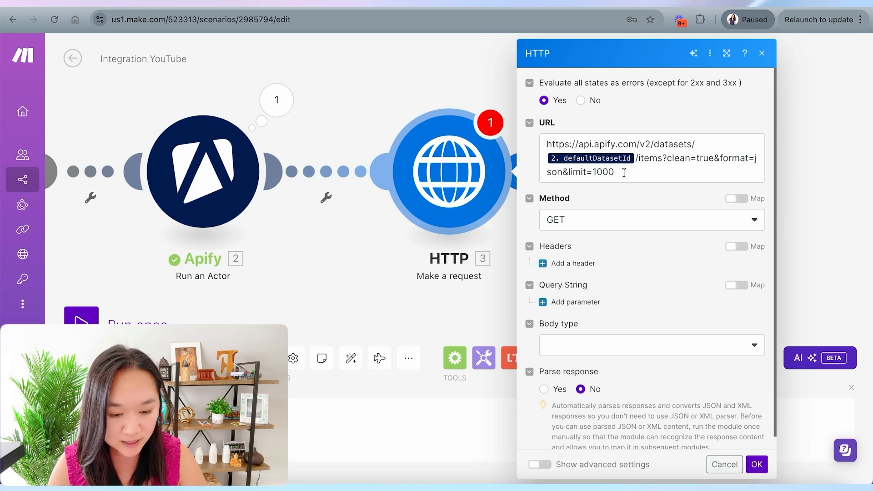
# - Set Parse response to Yes in the HTTP request module and save its settings
pyautogui.click(631, 144)
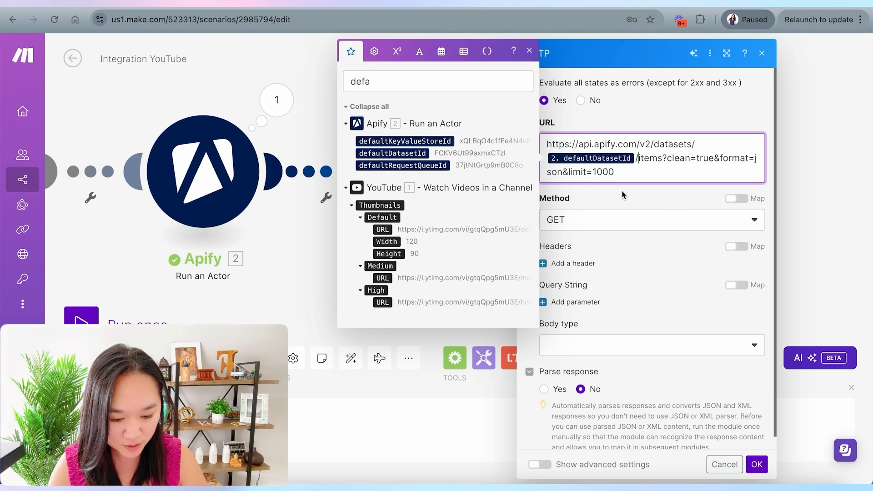
pyautogui.click(540, 426)
pyautogui.click(544, 389)
pyautogui.click(757, 464)
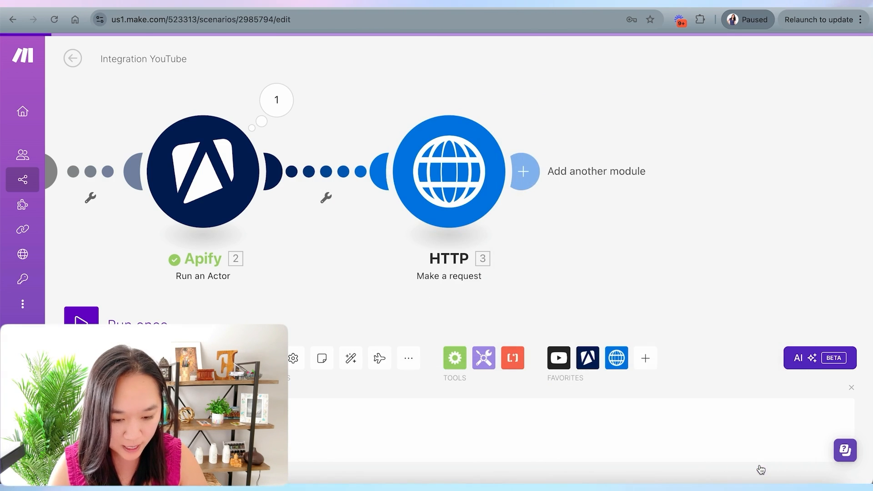
# - Run the whole YouTube, Apify and HTTP scenario once
pyautogui.moveTo(429, 303); pyautogui.dragTo(404, 259)
pyautogui.scroll(-3, 552, 311)
pyautogui.scroll(3, 552, 309)
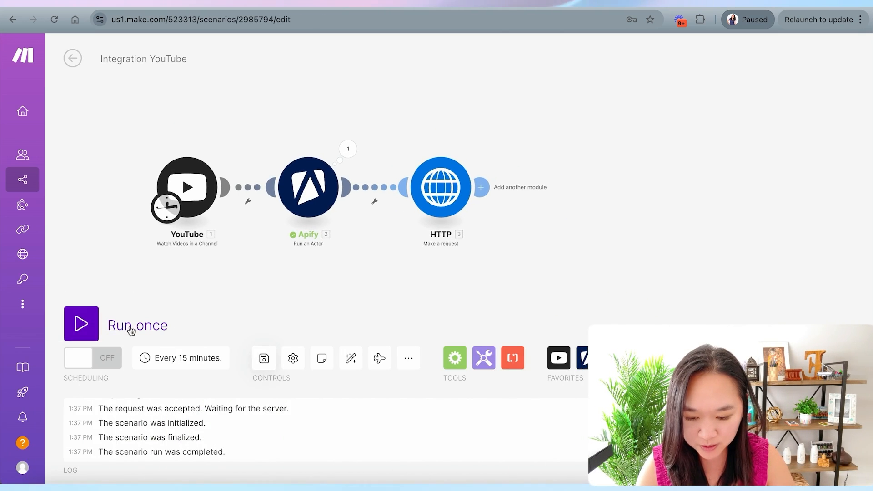
pyautogui.click(80, 324)
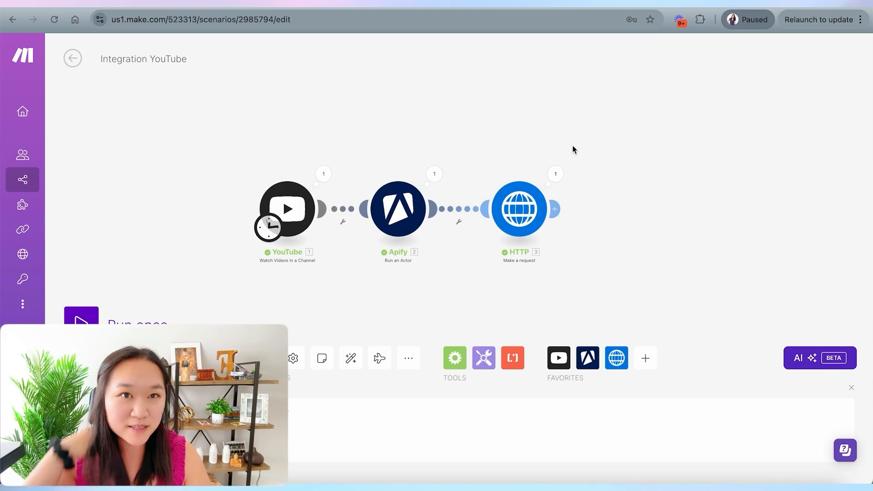
# - Examine the HTTP module's output, expanding the first Data item and its full transcript
pyautogui.click(556, 173)
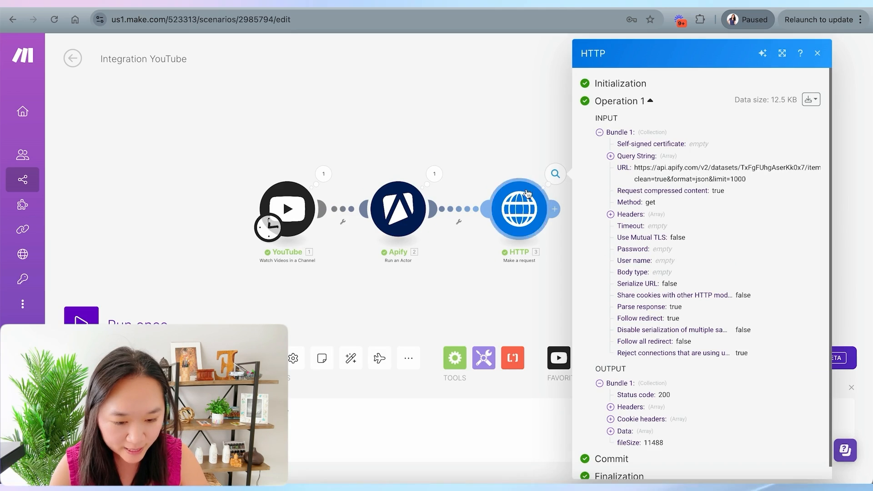
pyautogui.scroll(-1, 616, 247)
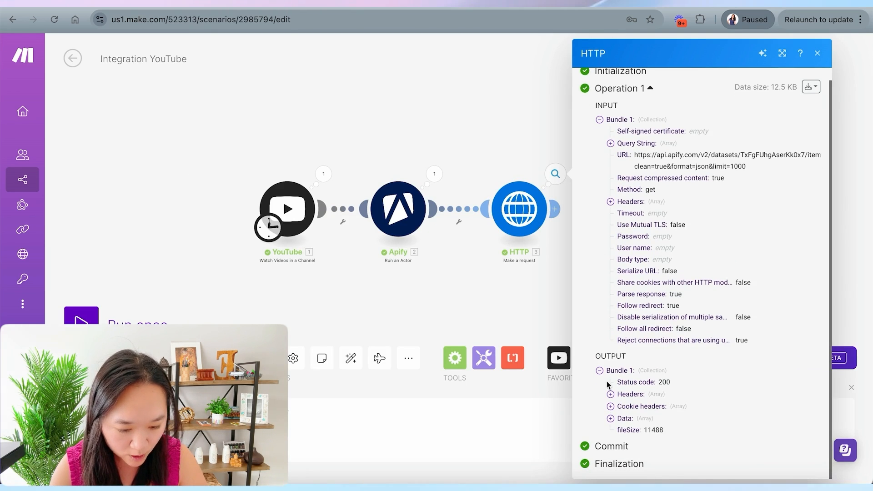
pyautogui.click(610, 418)
pyautogui.click(621, 418)
pyautogui.scroll(-3, 644, 387)
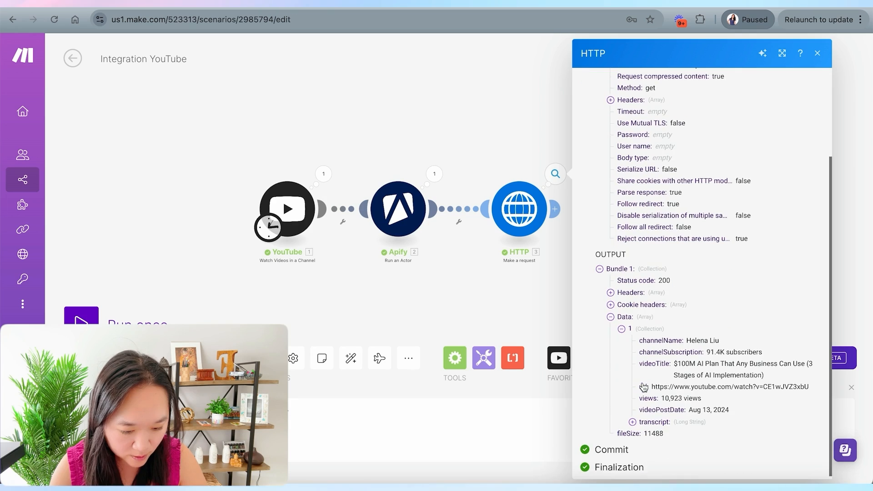
pyautogui.click(632, 419)
pyautogui.scroll(-7, 666, 369)
pyautogui.moveTo(663, 151); pyautogui.dragTo(684, 297)
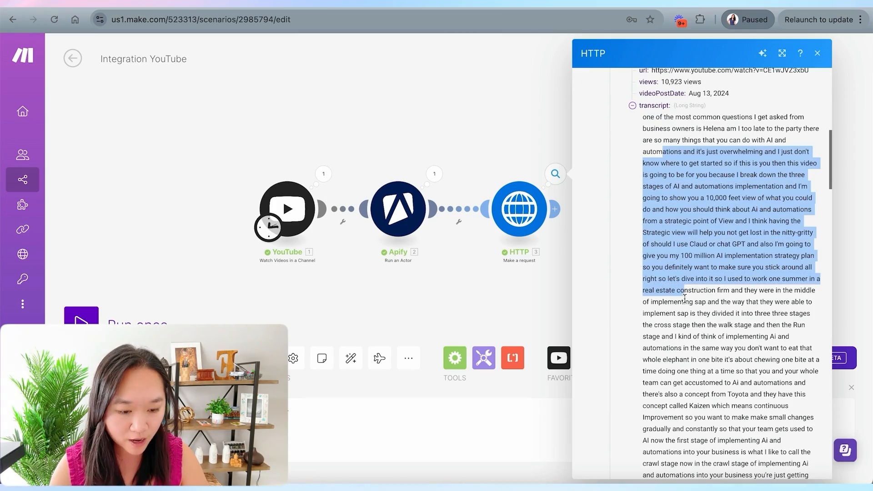
pyautogui.click(555, 288)
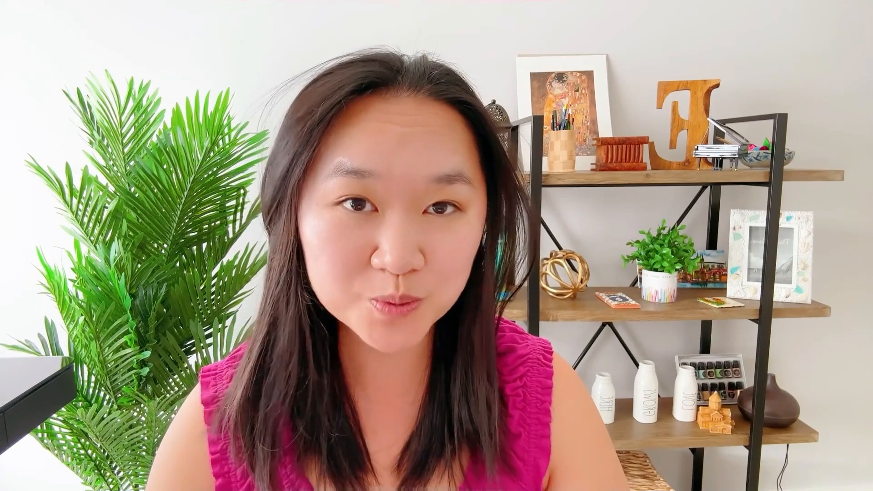
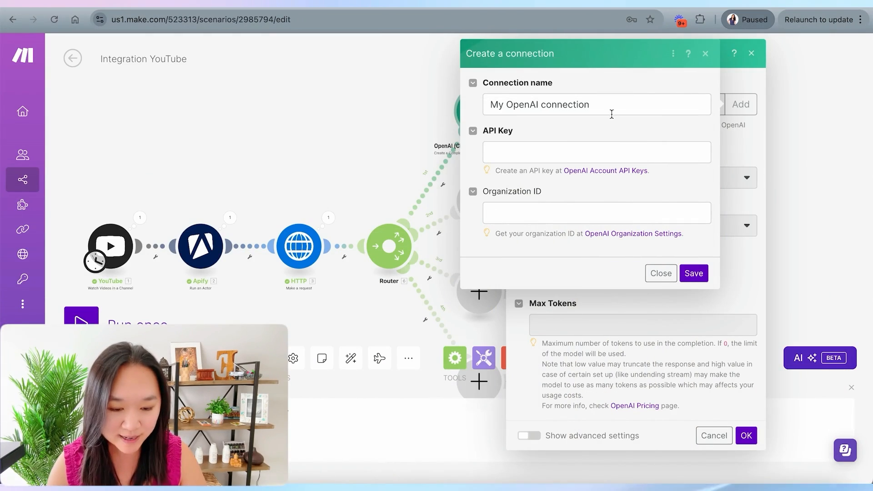
# - Keep the existing OpenAI connection and choose the Create a Chat Completion (GPT Models) method with the gpt-4o (system) model
pyautogui.click(661, 274)
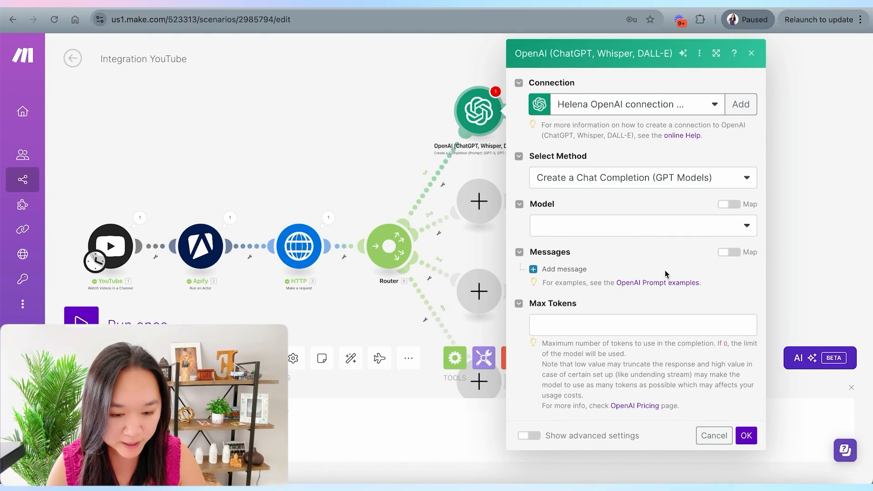
pyautogui.click(591, 179)
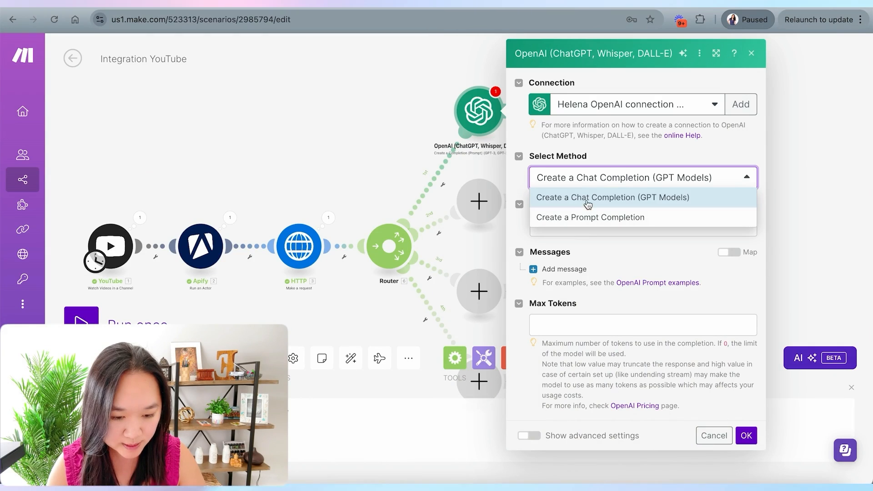
pyautogui.click(587, 200)
pyautogui.click(571, 226)
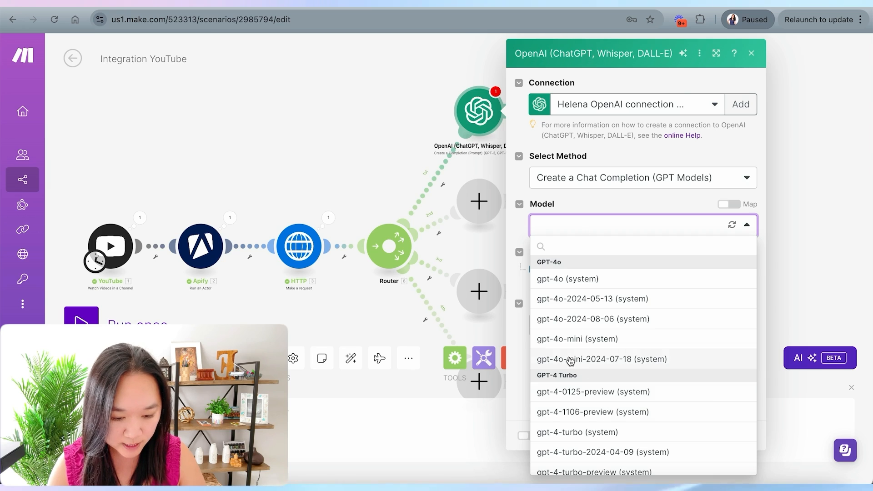
pyautogui.click(567, 279)
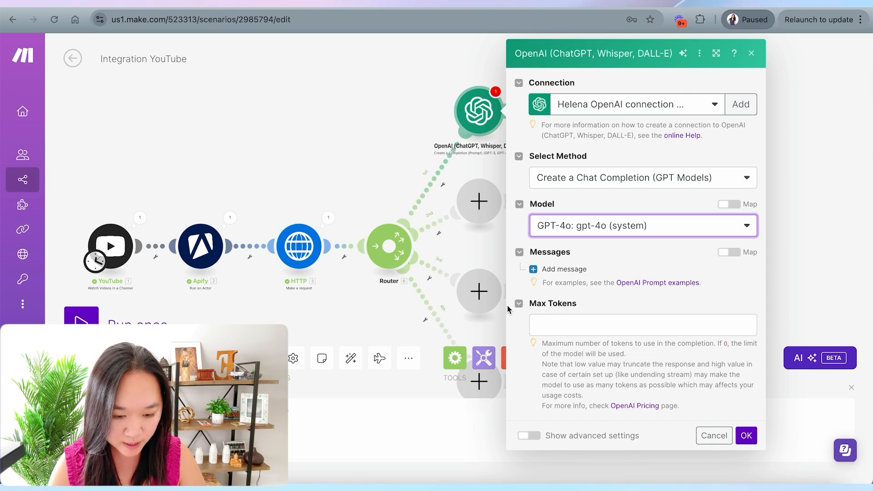
# - Add a first message to the OpenAI module and set its role to User
pyautogui.click(561, 269)
pyautogui.scroll(-2, 553, 272)
pyautogui.click(603, 233)
pyautogui.click(587, 274)
pyautogui.scroll(-1, 551, 295)
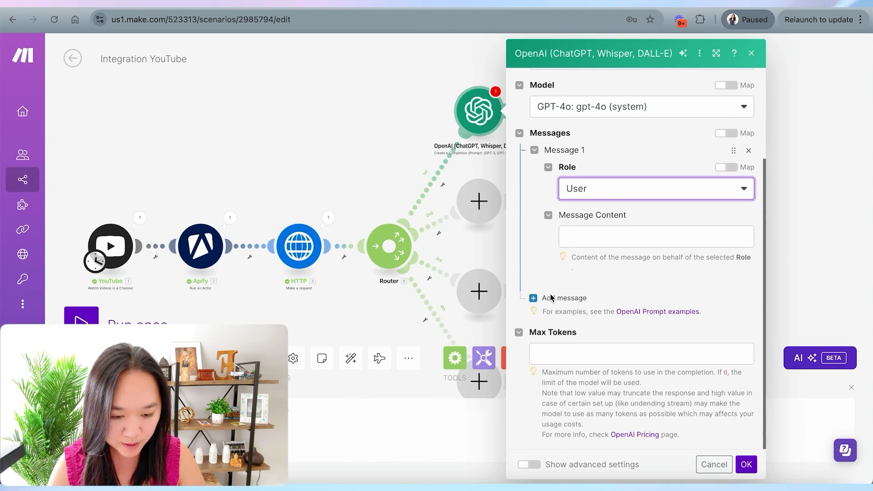
# - Write message content requesting a Facebook post announcing the new YouTube video, covering key topic, follower benefits, enthusiastic tone, video link and relevant hashtags
pyautogui.click(609, 237)
pyautogui.moveTo(626, 214); pyautogui.dragTo(560, 215)
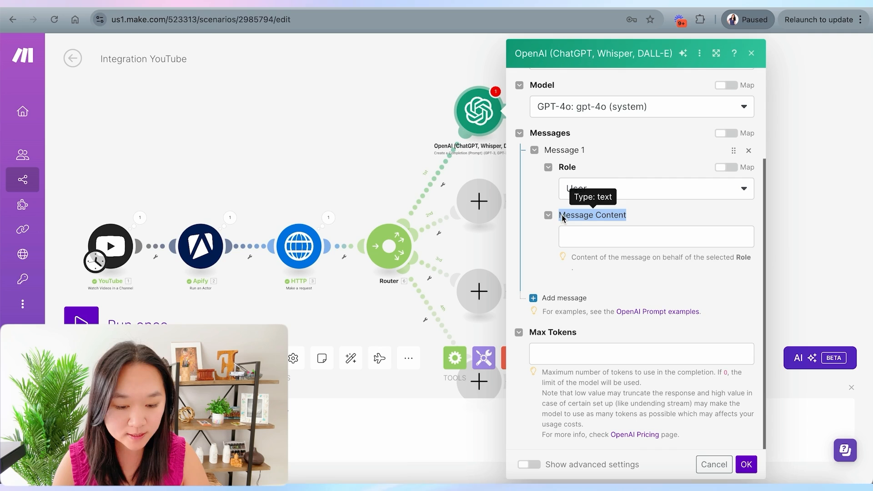
pyautogui.click(532, 260)
pyautogui.click(579, 241)
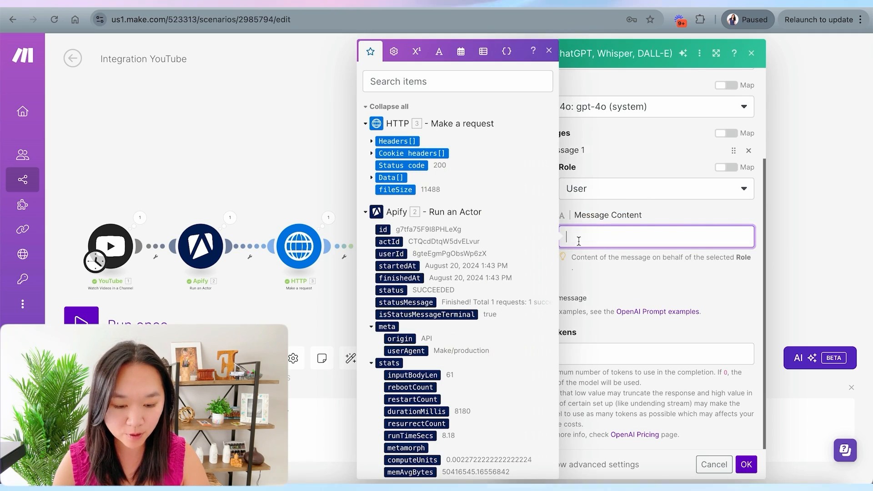
pyautogui.write('Generate a Facebook post to announce the release of my new YouTube video. The post should highlight the key topic of the video and how it benefits my followers. Make sure the tone is enthusiastic and engaging, and include a link to the video. Also, add relevant hashtags to boost visibility.')
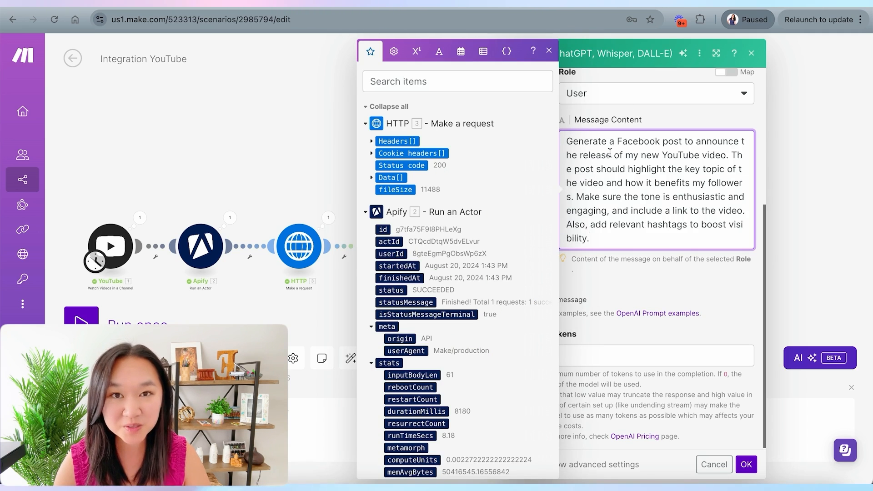
pyautogui.moveTo(575, 145); pyautogui.dragTo(632, 186)
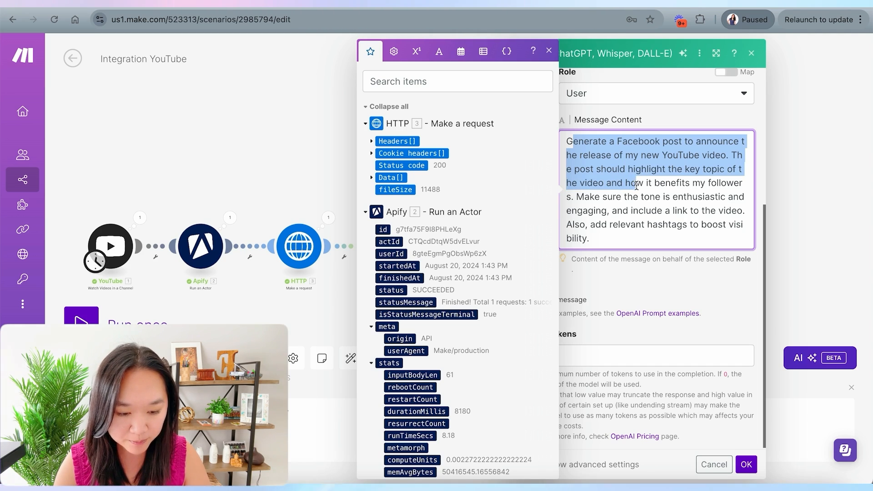
pyautogui.click(601, 240)
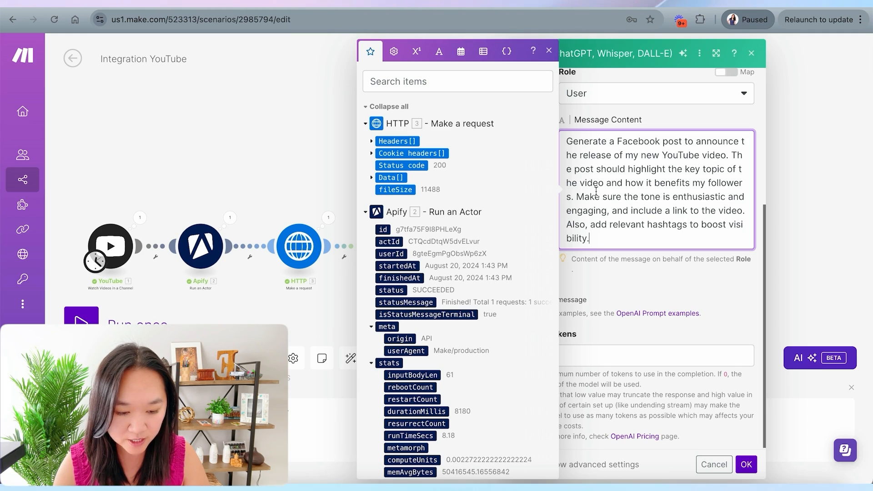
# - Append the separate lines "Here's the transcript of the video:" and "Here's the URL link to the video:" below the prompt
pyautogui.press('Return')
pyautogui.press('Return')
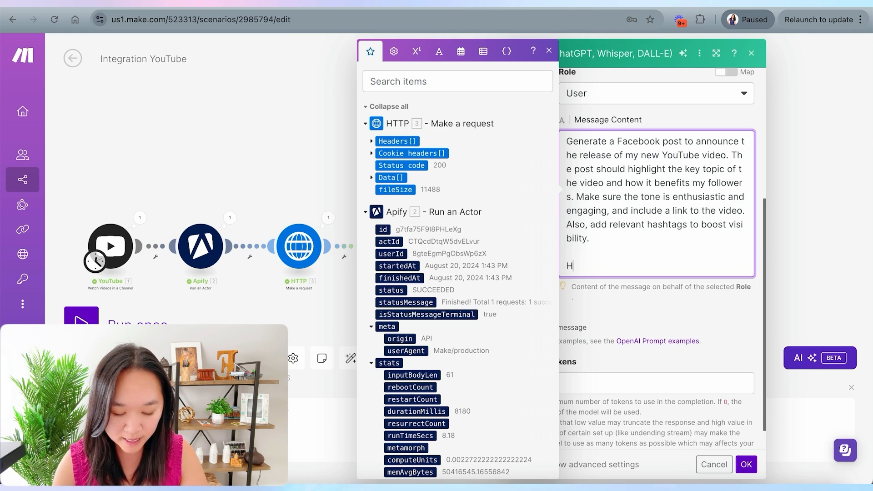
pyautogui.write('ree')
pyautogui.press('BackSpace')
pyautogui.press('BackSpace')
pyautogui.press('BackSpace')
pyautogui.write("ere's ")
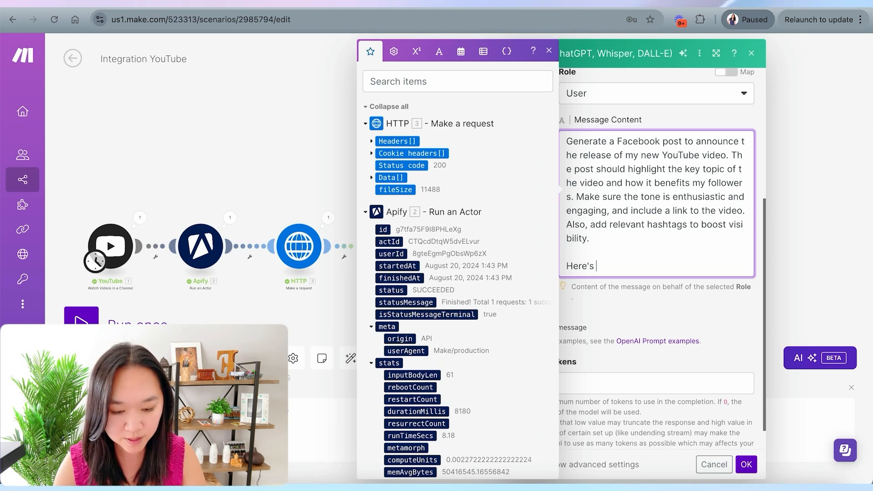
pyautogui.write('the transcript of the video')
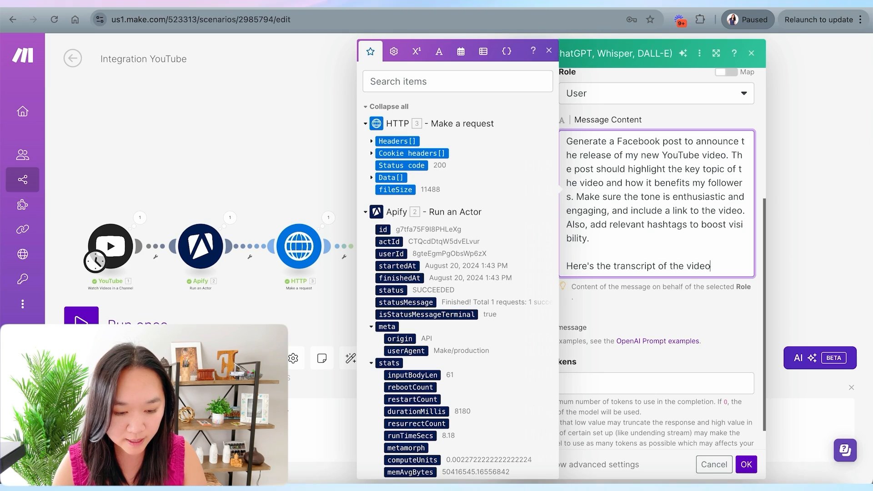
pyautogui.write(':')
pyautogui.press('Return')
pyautogui.press('Return')
pyautogui.write("Here's the URL link to the vide")
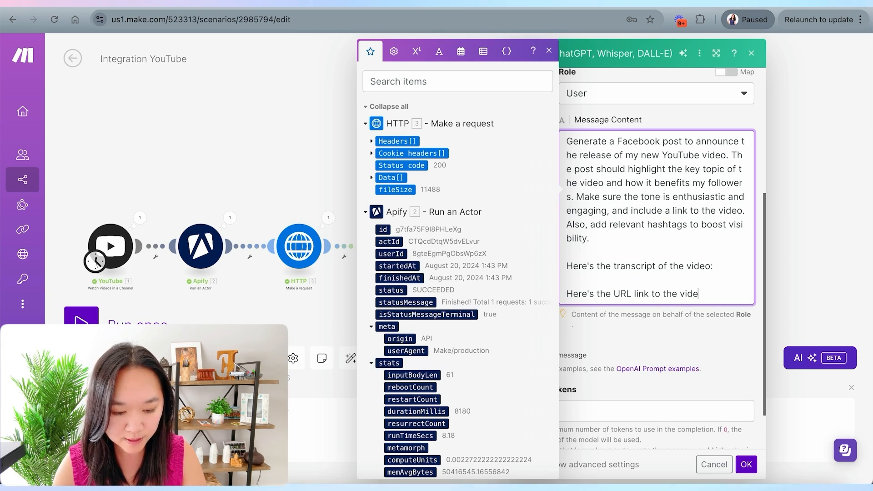
# - Map the transcript from the HTTP module's Data collection after "Here's the transcript of the video:"
pyautogui.click(722, 268)
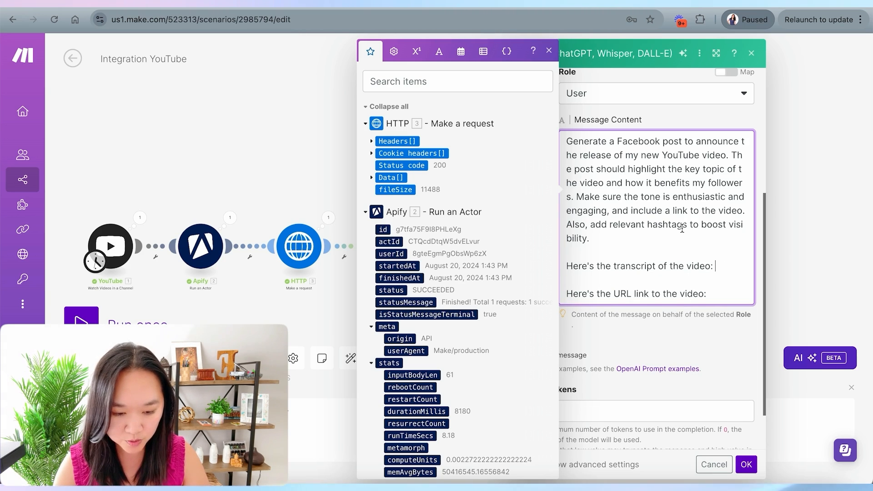
pyautogui.scroll(-1, 380, 161)
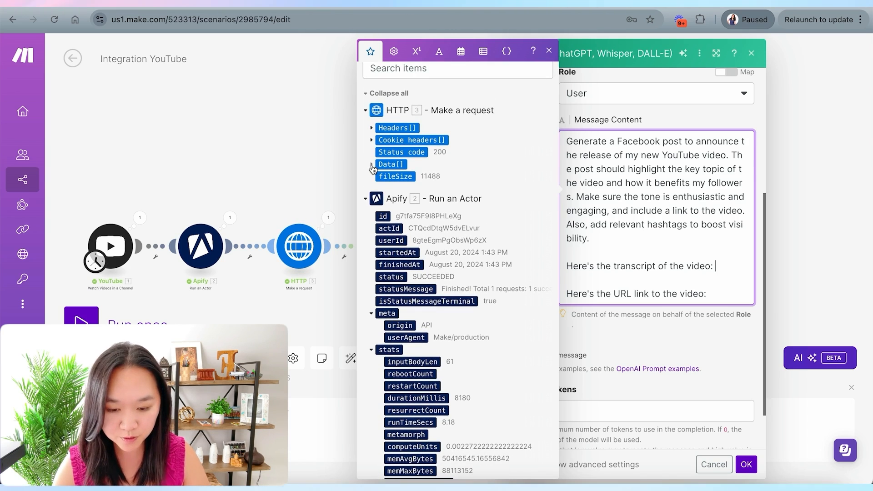
pyautogui.click(372, 164)
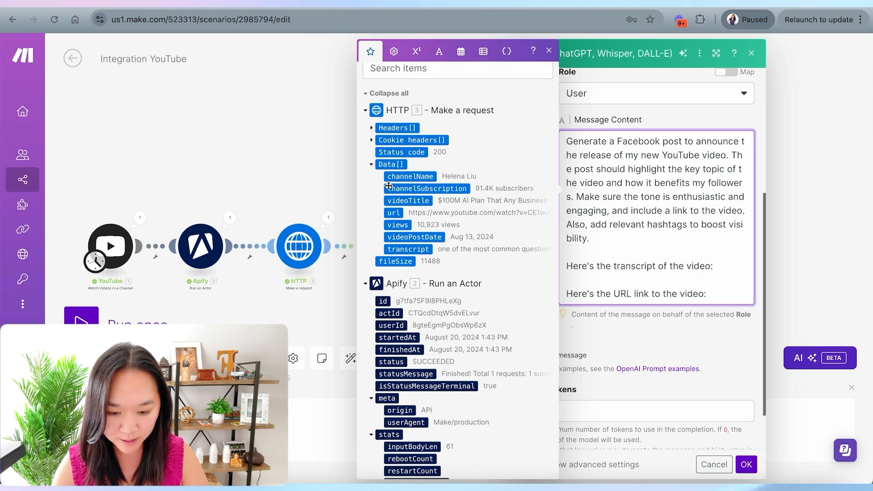
pyautogui.click(414, 250)
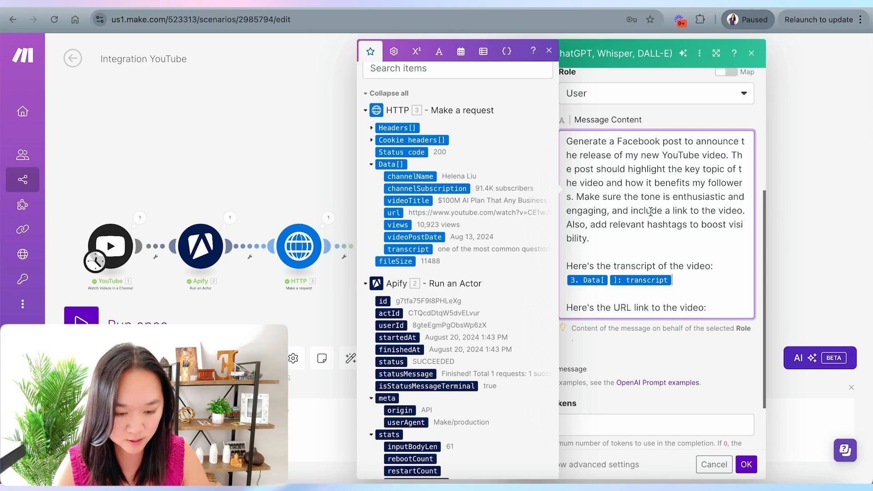
# - Map the YouTube module's Video ID after "Here's the URL link to the video:" and leave the OpenAI settings
pyautogui.scroll(-1, 649, 279)
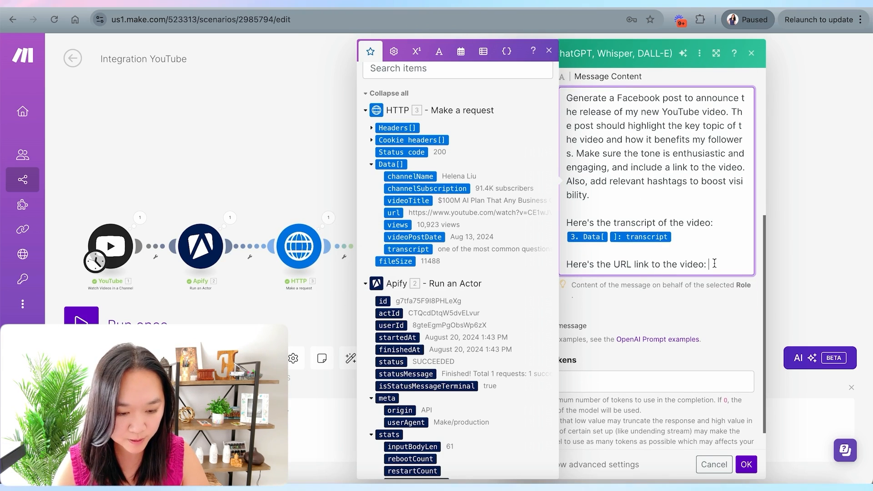
pyautogui.scroll(-10, 450, 309)
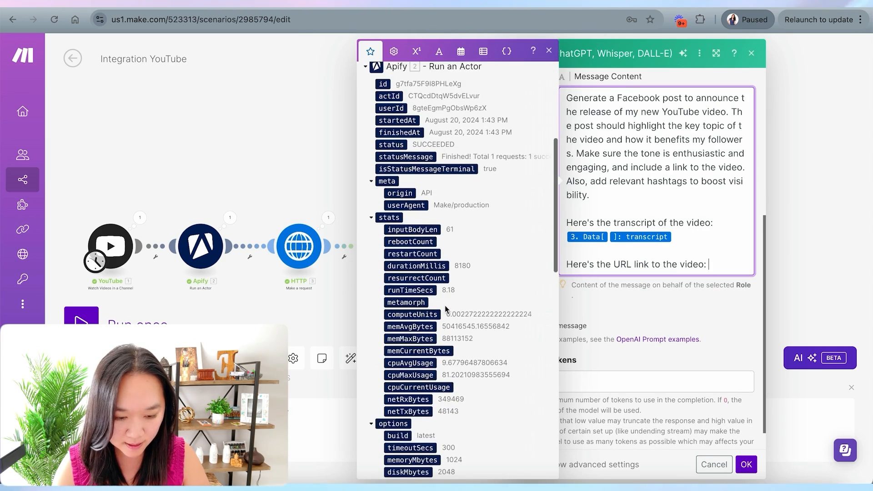
pyautogui.scroll(-8, 445, 309)
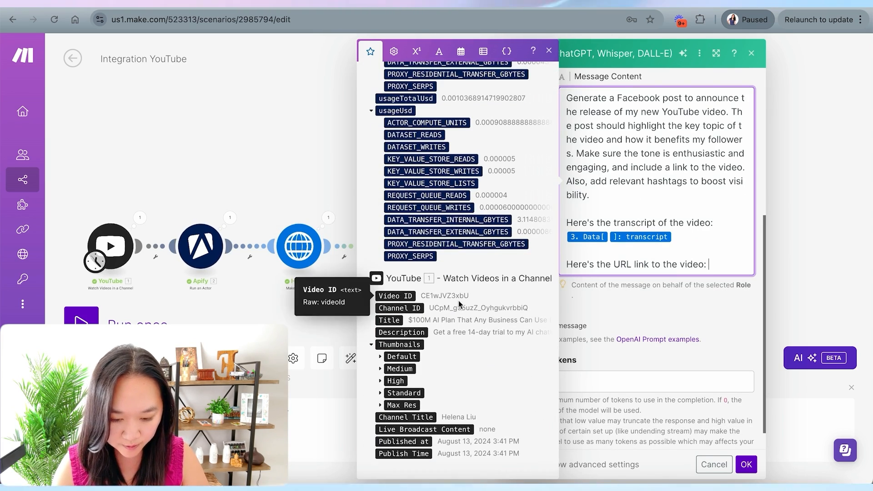
pyautogui.click(401, 296)
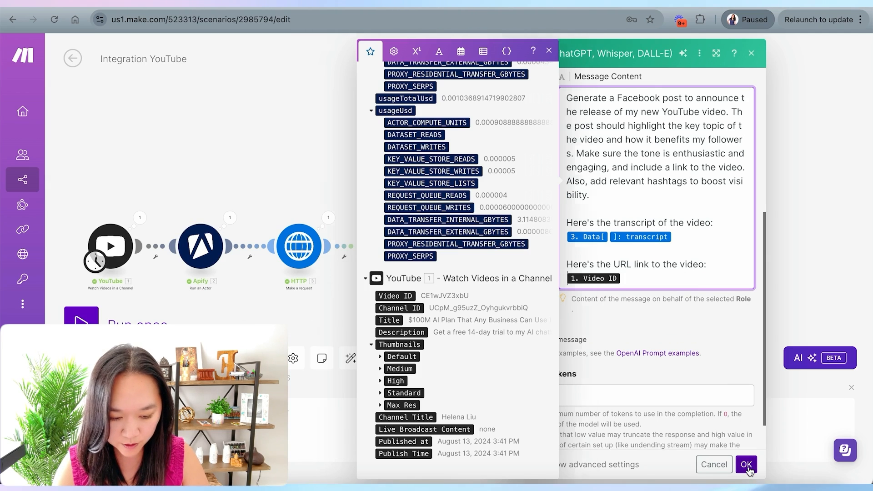
pyautogui.click(254, 289)
pyautogui.click(203, 247)
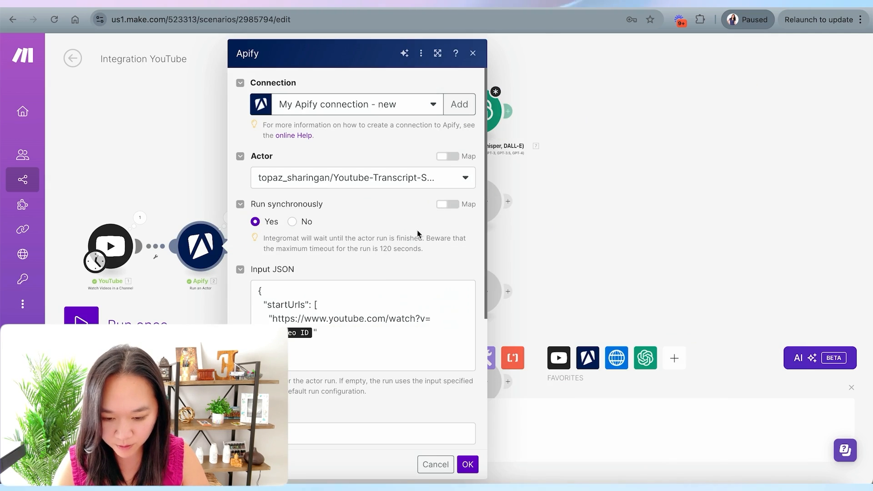
pyautogui.moveTo(273, 317); pyautogui.dragTo(432, 320)
pyautogui.hotkey('ctrl', 'c')
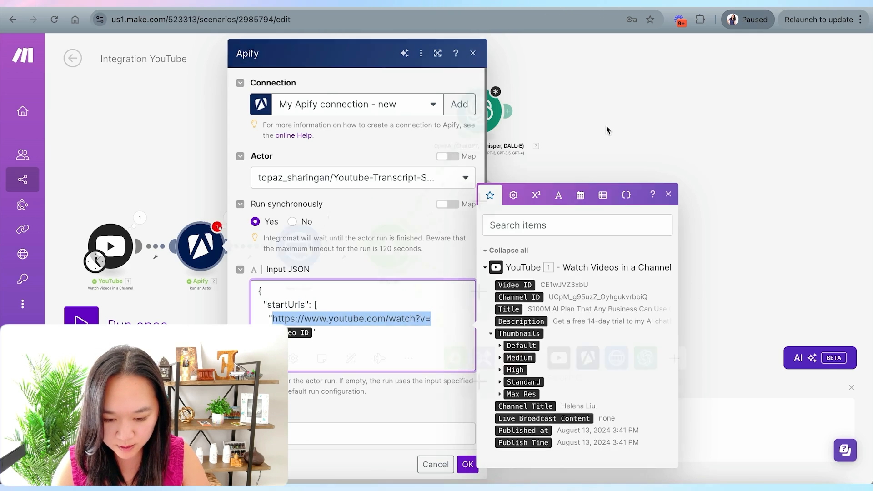
pyautogui.click(477, 112)
pyautogui.scroll(-5, 639, 338)
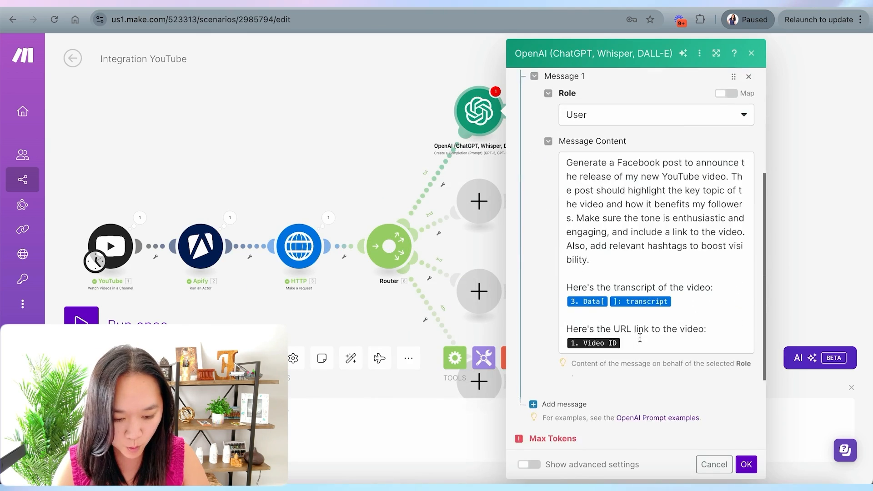
pyautogui.scroll(-2, 640, 338)
pyautogui.click(567, 274)
pyautogui.hotkey('ctrl', 'v')
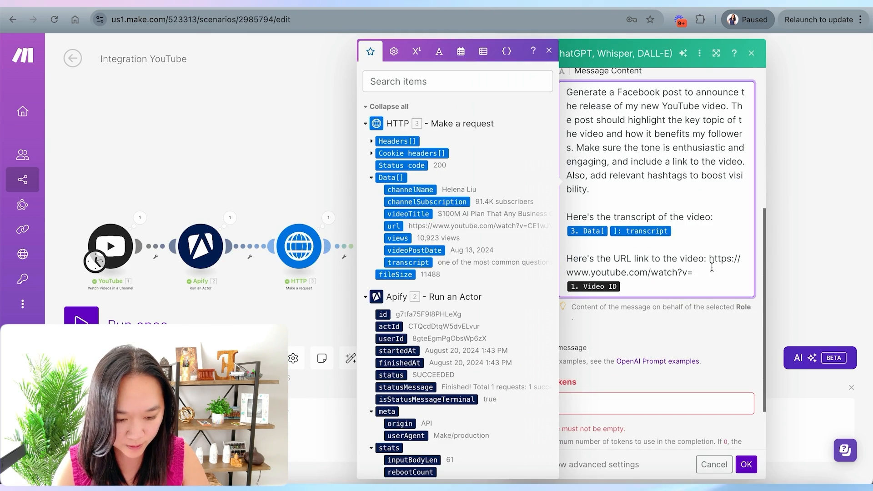
pyautogui.press('BackSpace')
pyautogui.write('=')
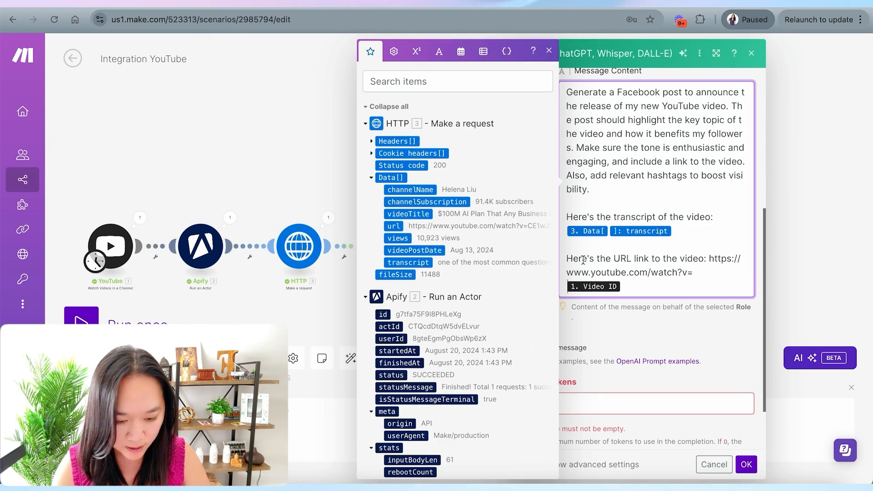
# - Review the OpenAI message, set Max Tokens to 1000 and save the module's settings
pyautogui.scroll(5, 619, 281)
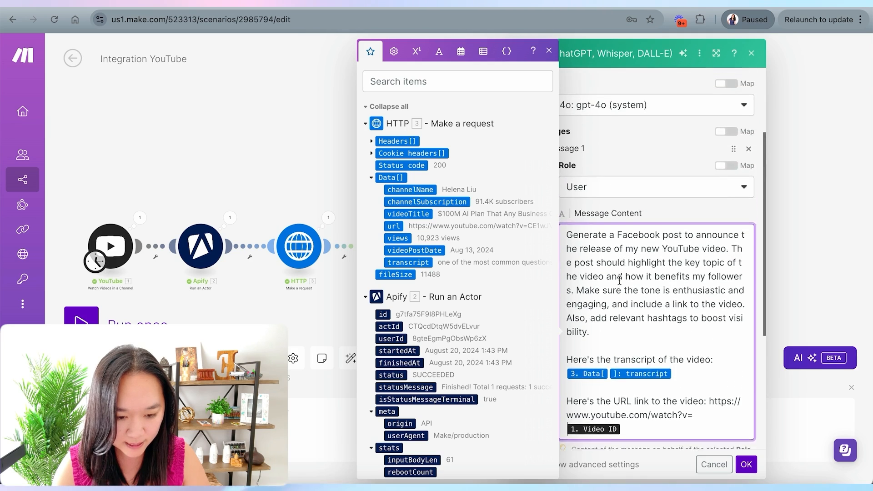
pyautogui.scroll(-7, 607, 214)
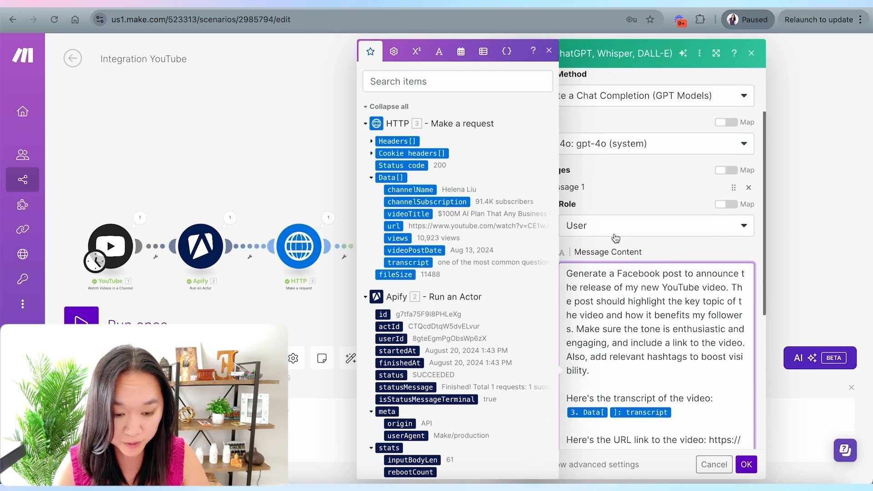
pyautogui.scroll(5, 614, 231)
pyautogui.scroll(-4, 612, 250)
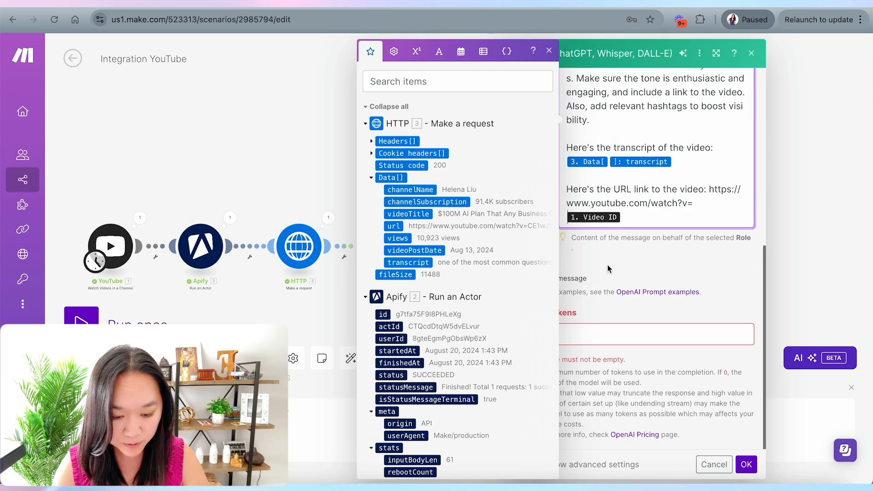
pyautogui.click(582, 336)
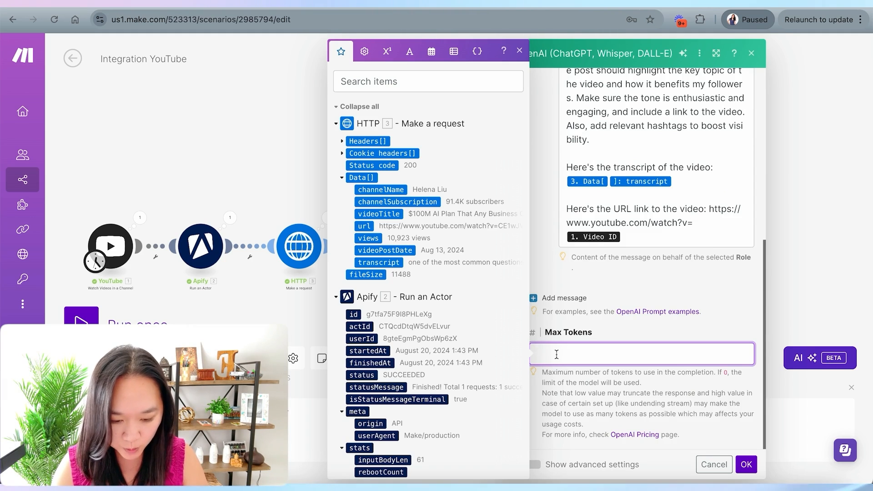
pyautogui.click(552, 383)
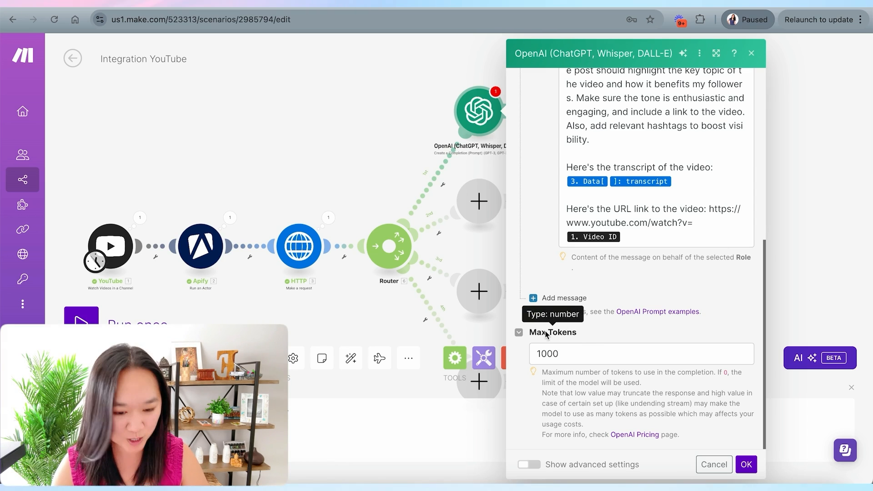
pyautogui.click(747, 465)
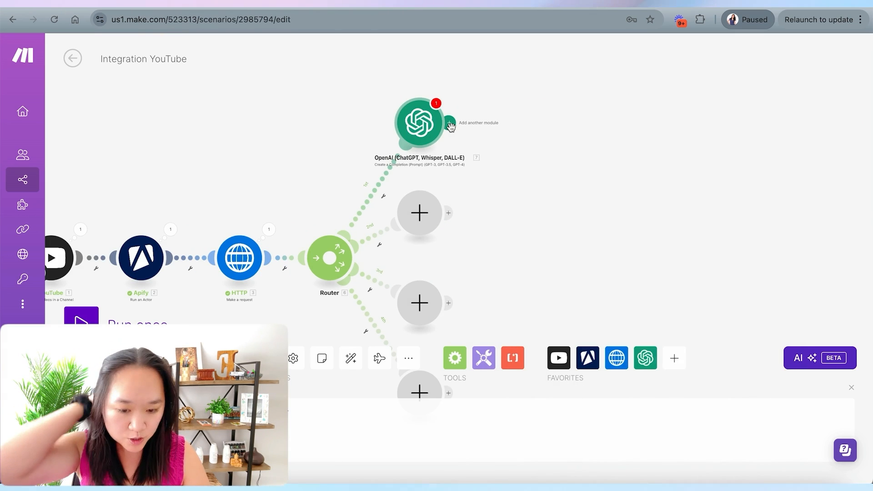
pyautogui.click(449, 123)
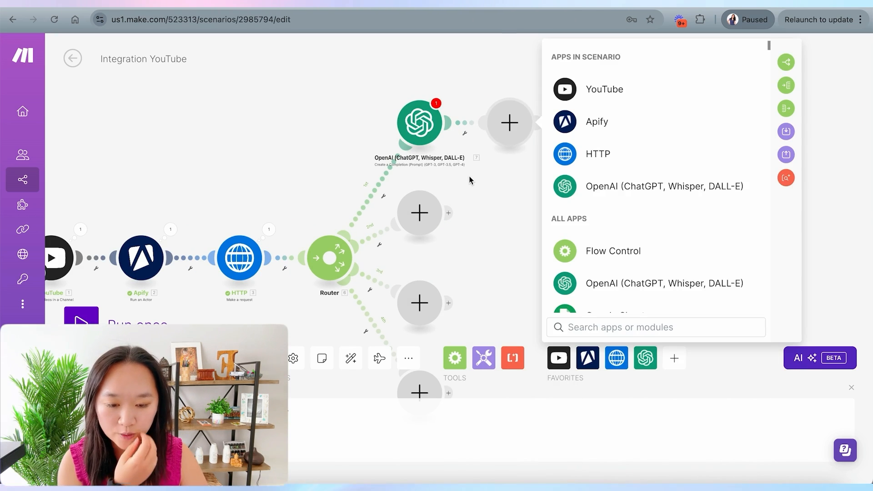
pyautogui.click(481, 116)
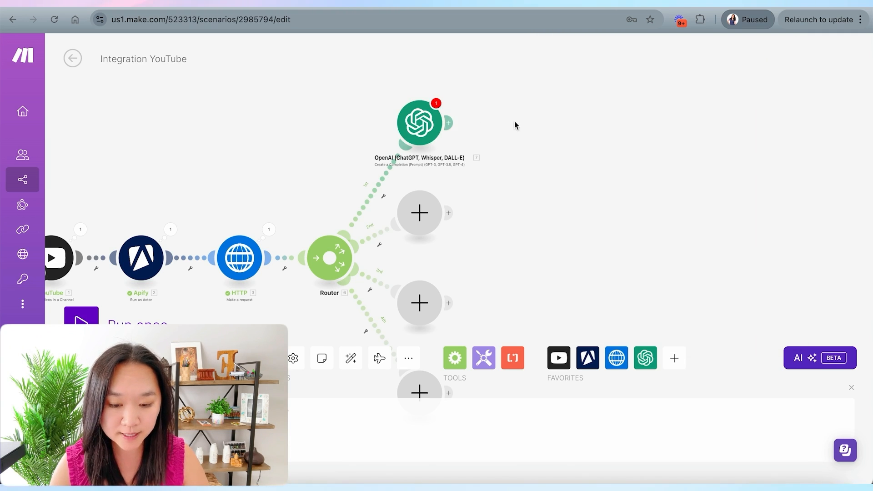
# - Start a new module after the OpenAI completion module, search the apps for "gmail" and clear the search
pyautogui.click(448, 122)
pyautogui.write('ail')
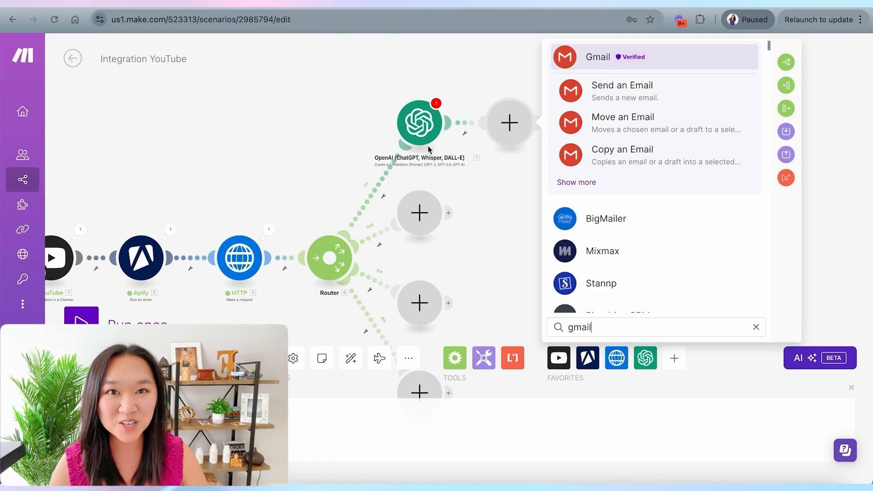
pyautogui.press('BackSpace')
pyautogui.press('BackSpace')
pyautogui.press('BackSpace')
pyautogui.press('BackSpace')
pyautogui.press('BackSpace')
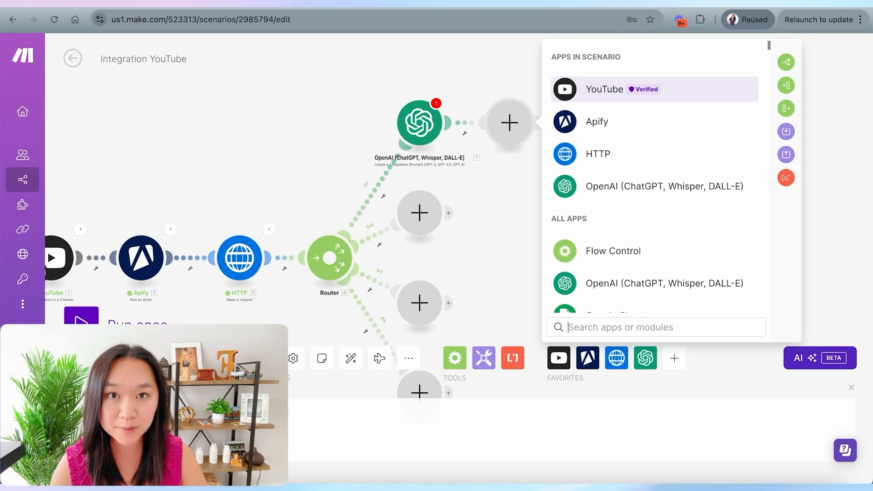
# - Search the apps for "face" and add the Facebook Pages "Create a Post" action as the new module
pyautogui.write('face')
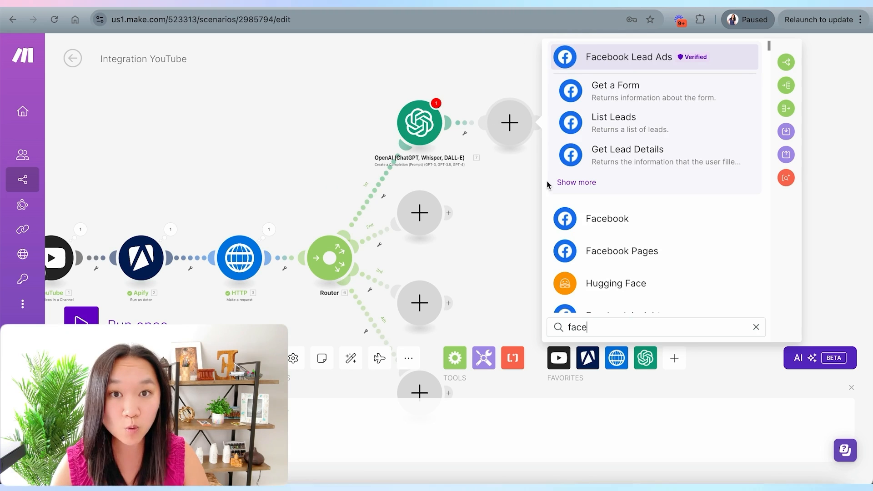
pyautogui.click(608, 260)
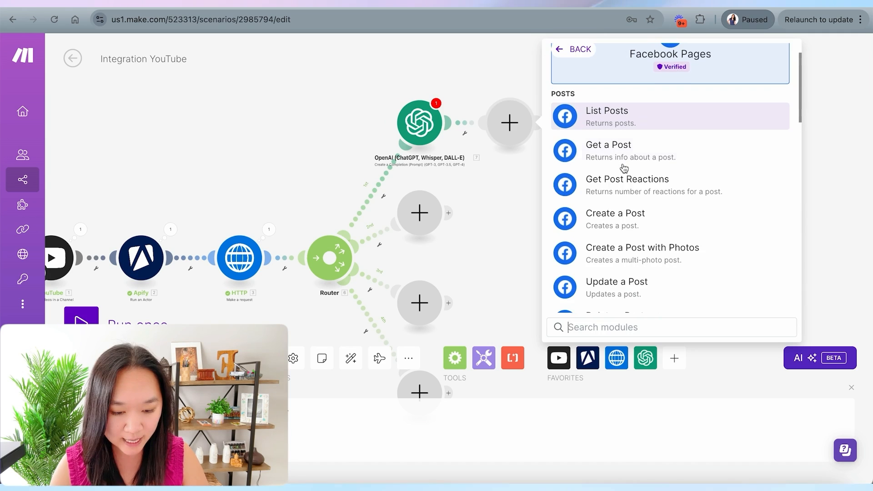
pyautogui.click(613, 219)
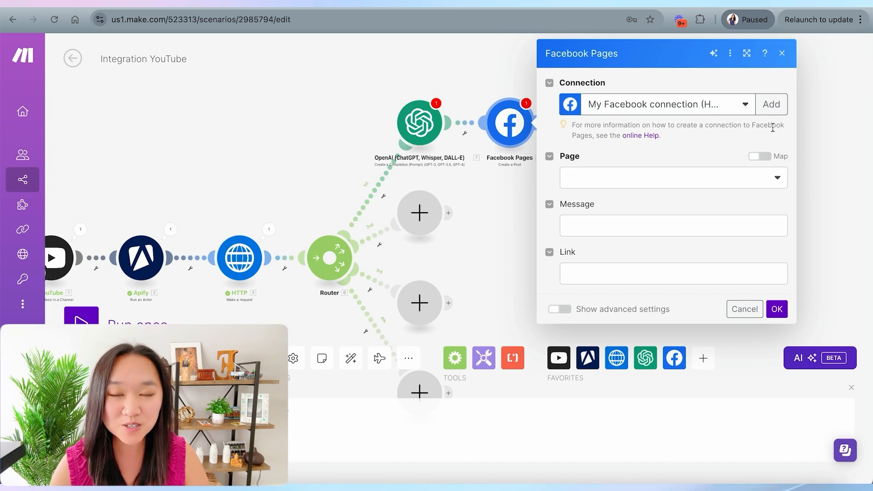
# - Look at the new Facebook connection form, close it without saving, and set the post's Page to Product Camps
pyautogui.click(771, 105)
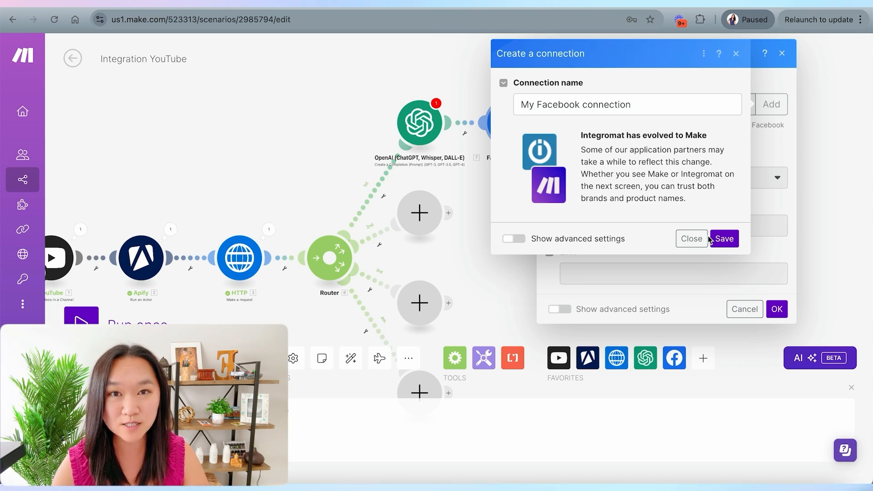
pyautogui.click(691, 239)
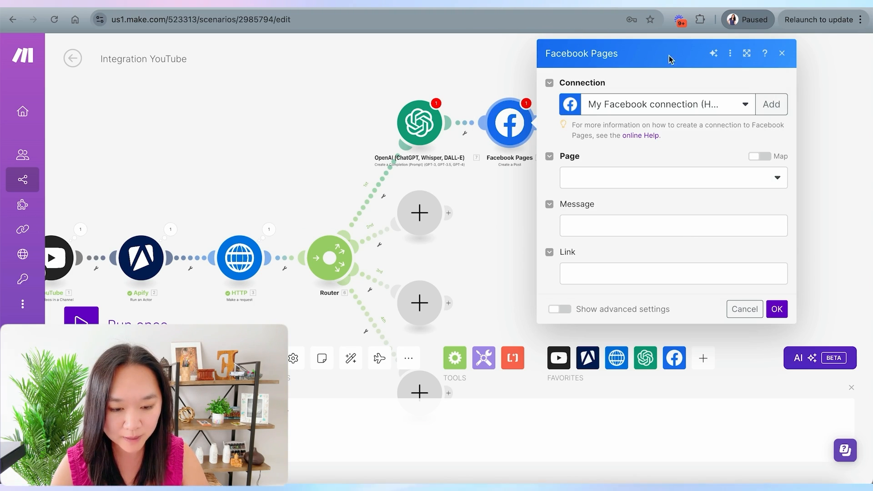
pyautogui.click(666, 174)
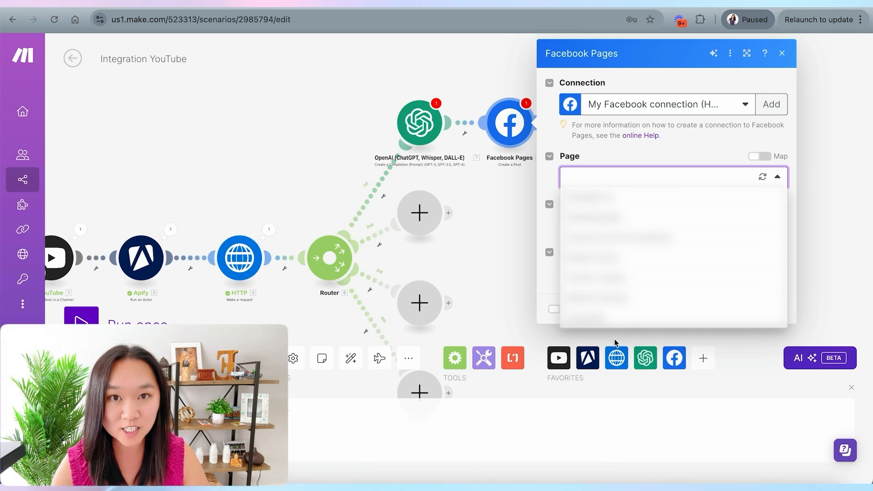
pyautogui.click(586, 273)
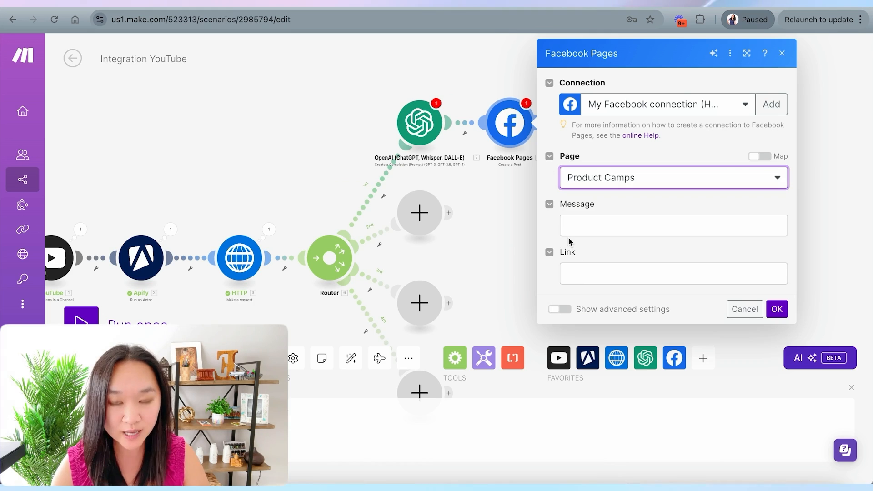
# - Map the OpenAI module's Choices[] Message Content into the Facebook post's Message and save the module's settings
pyautogui.click(587, 223)
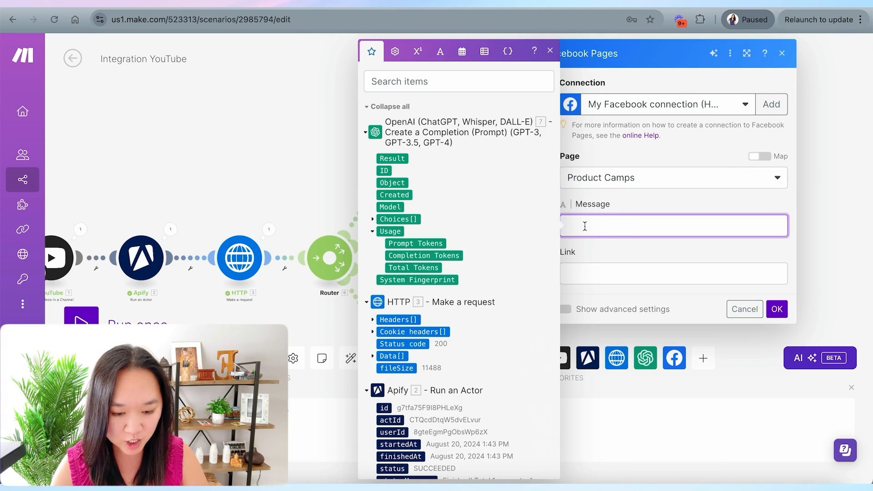
pyautogui.scroll(-10, 488, 162)
pyautogui.scroll(10, 488, 160)
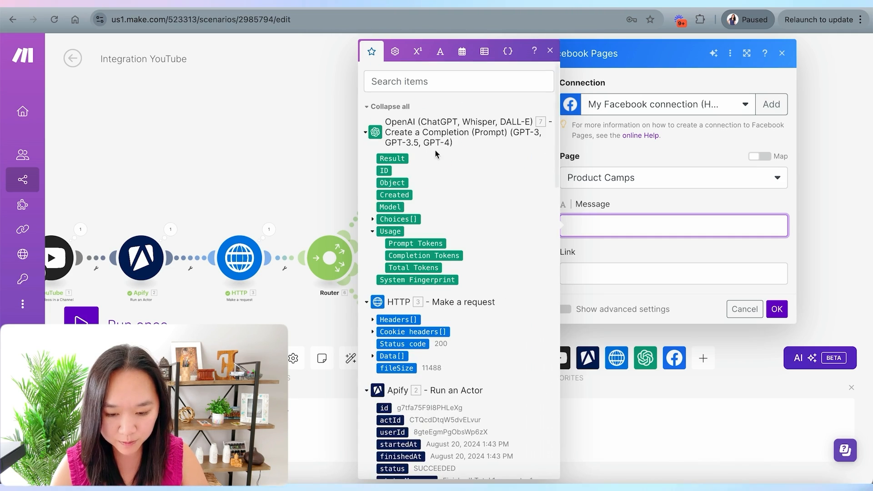
pyautogui.click(373, 219)
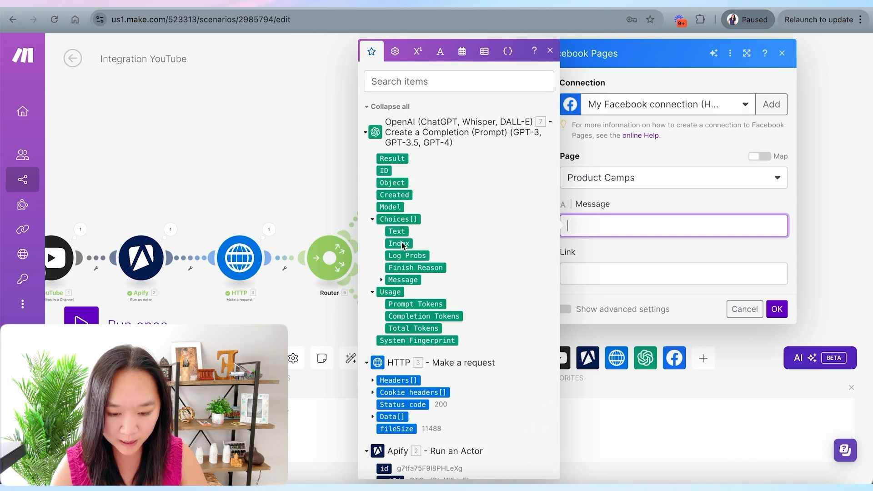
pyautogui.click(382, 280)
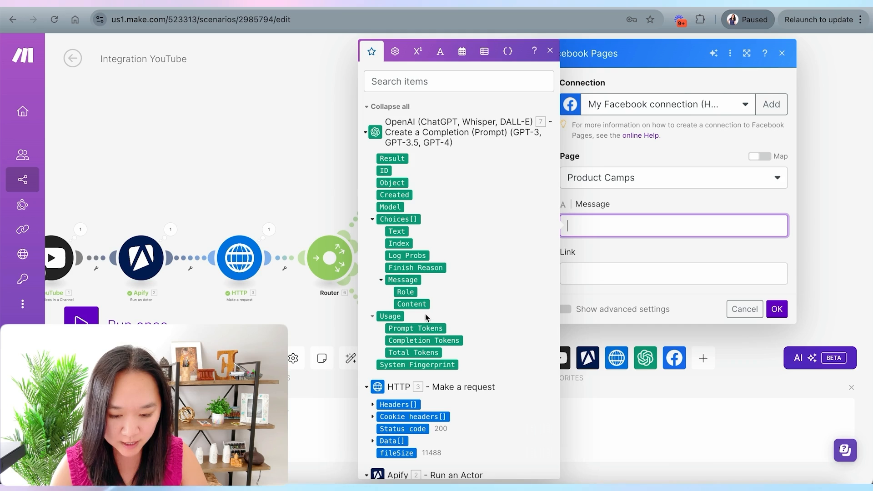
pyautogui.moveTo(416, 306); pyautogui.dragTo(636, 225)
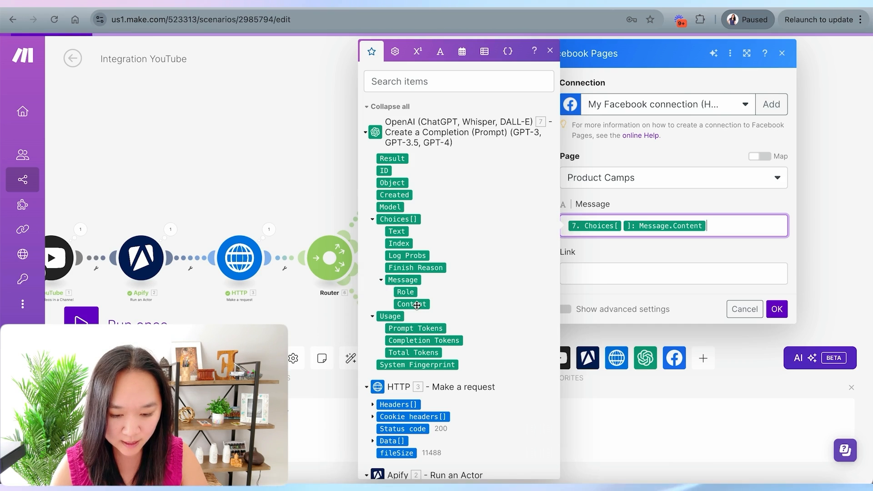
pyautogui.click(676, 297)
pyautogui.click(777, 309)
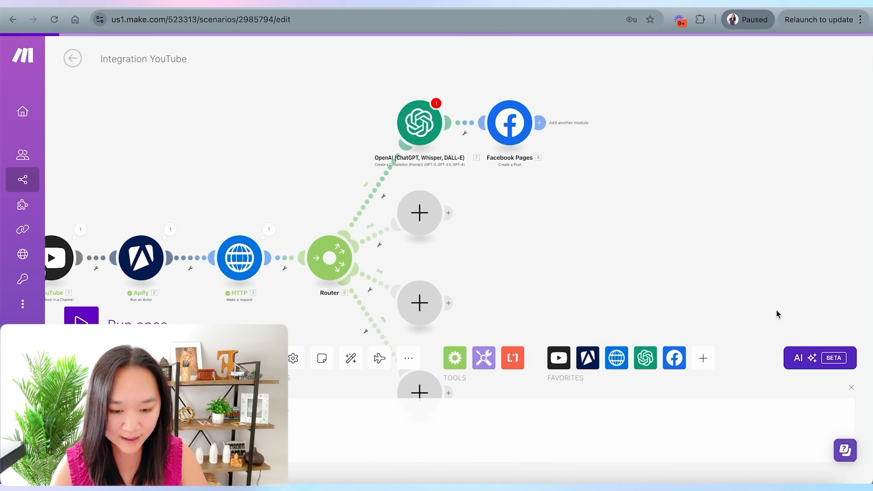
pyautogui.moveTo(558, 272); pyautogui.dragTo(642, 263)
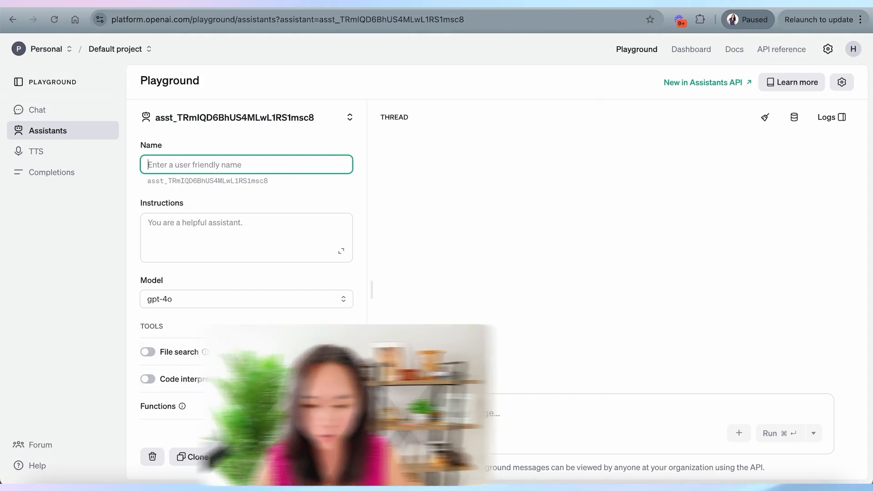
# - On the OpenAI Playground's Assistants page, enable File search for the unnamed gpt-4o assistant
pyautogui.click(142, 21)
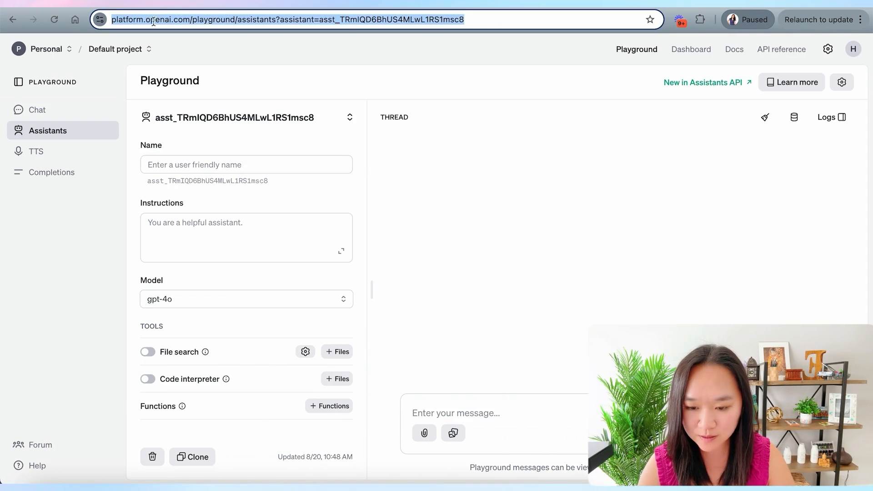
pyautogui.click(142, 20)
pyautogui.moveTo(142, 20); pyautogui.dragTo(262, 19)
pyautogui.click(260, 72)
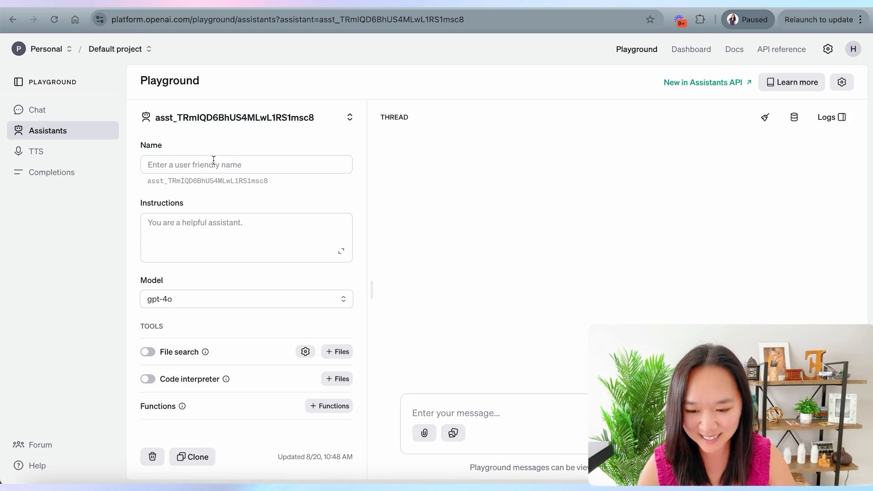
pyautogui.scroll(-1, 199, 172)
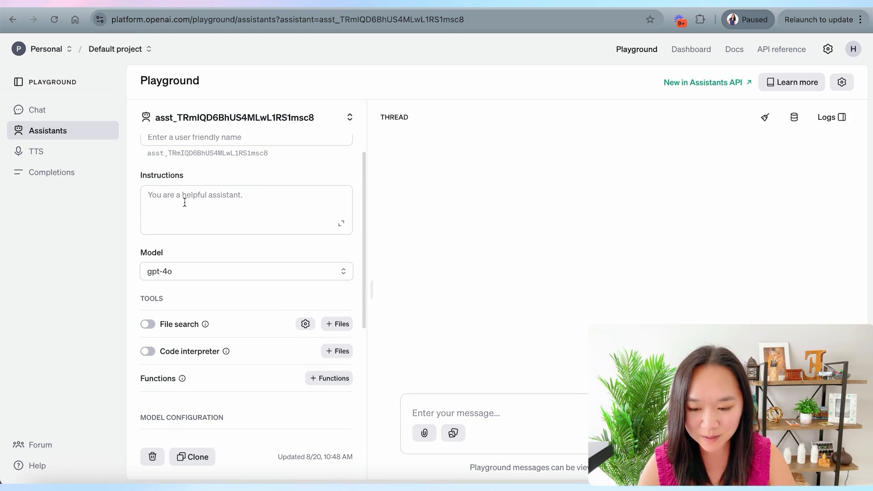
pyautogui.scroll(-2, 191, 220)
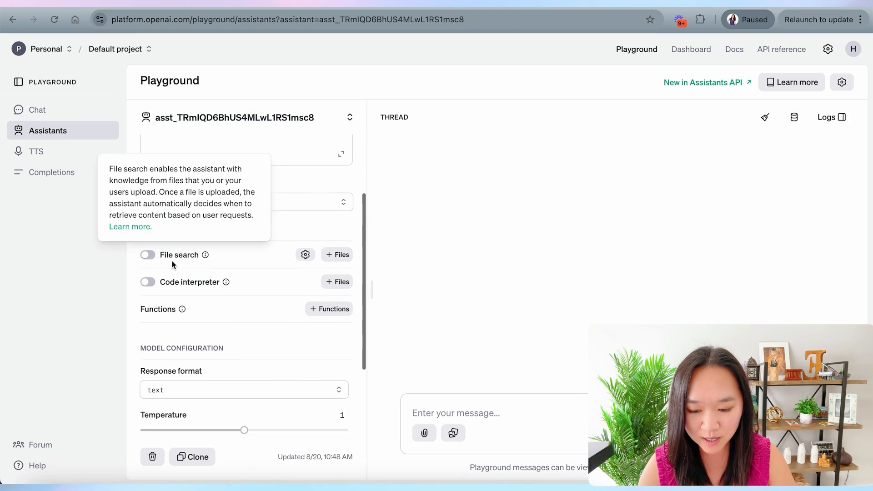
pyautogui.click(149, 255)
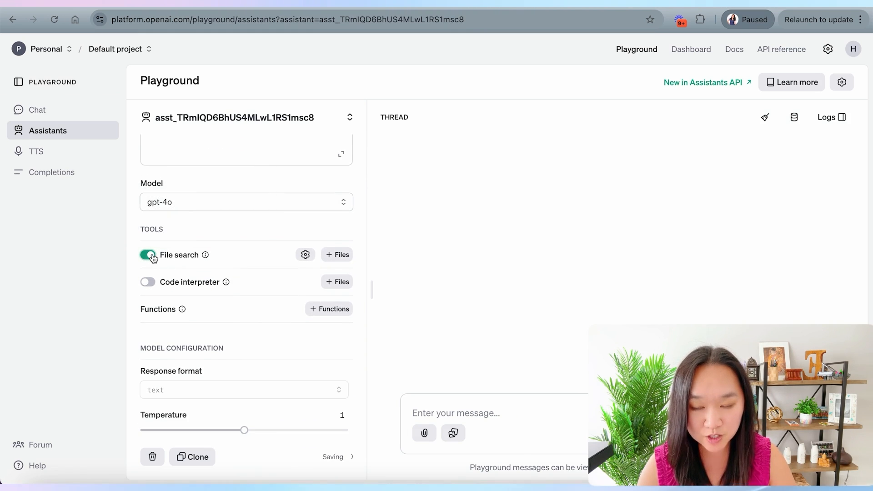
pyautogui.moveTo(228, 278)
# - Switch to the LinkedIn Agent assistant and review its instructions, model, tools and model configuration
pyautogui.scroll(3, 228, 278)
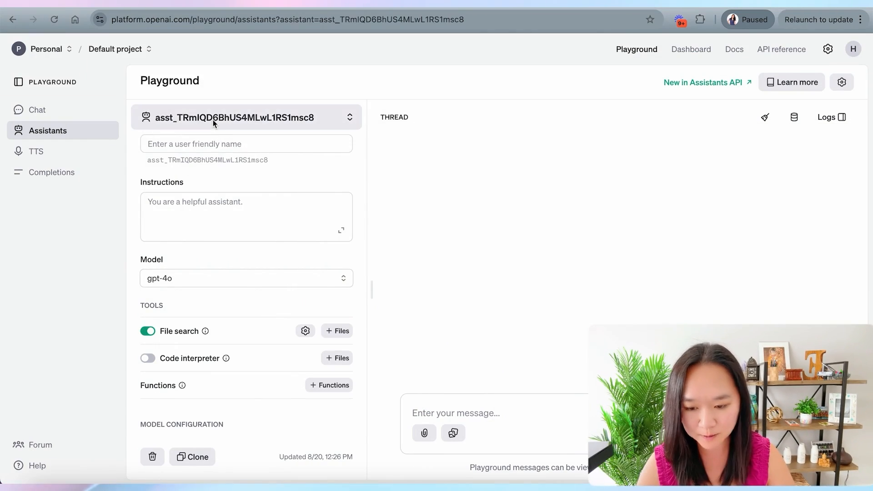
pyautogui.click(213, 119)
pyautogui.click(221, 174)
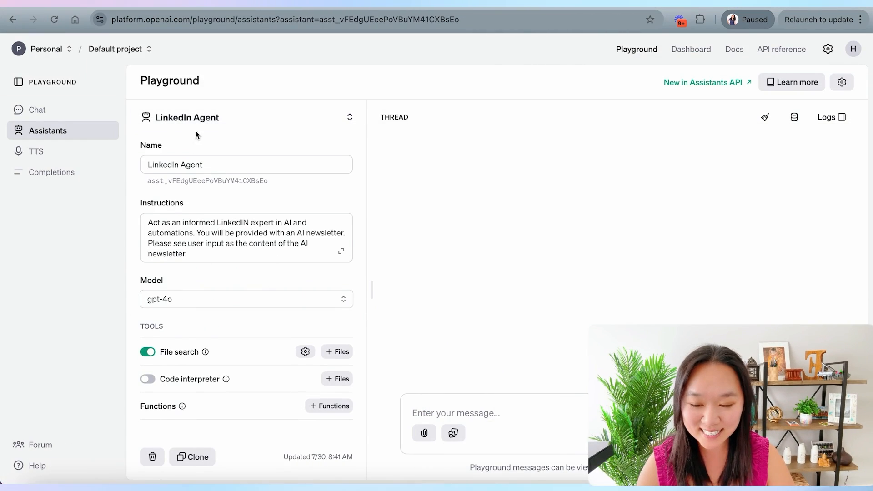
pyautogui.scroll(-1, 186, 191)
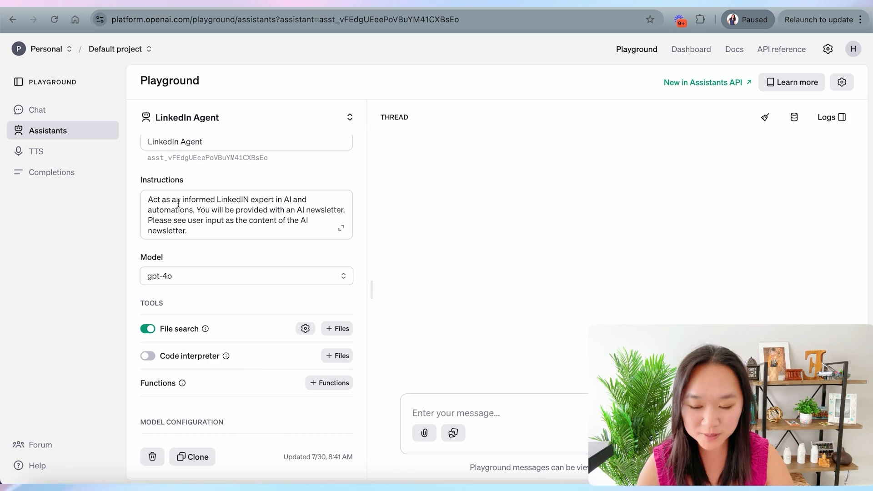
pyautogui.scroll(-2, 173, 252)
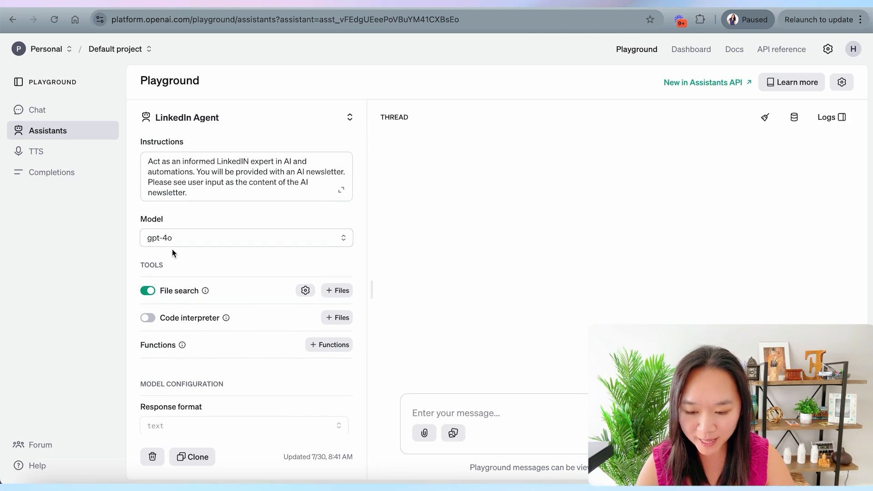
pyautogui.scroll(-2, 172, 249)
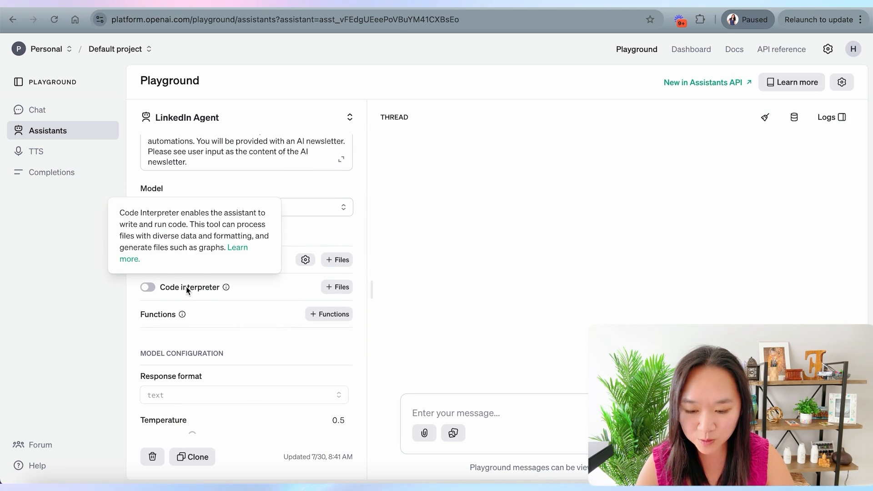
pyautogui.scroll(4, 234, 239)
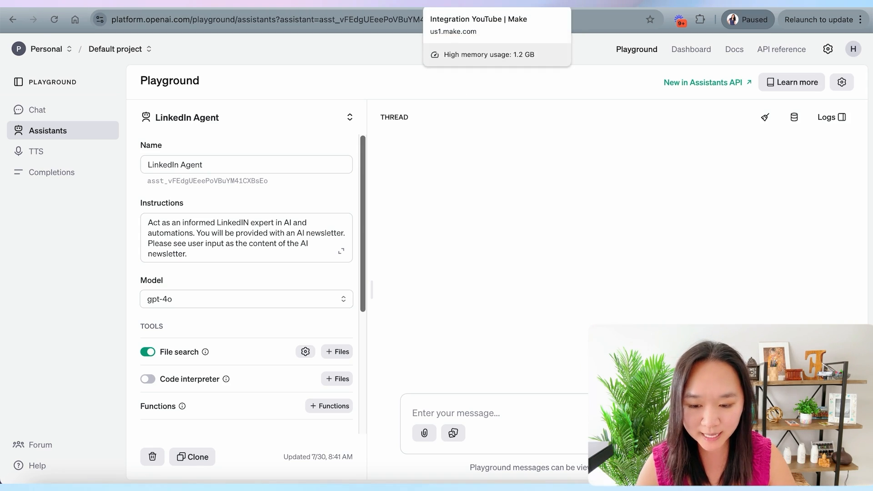
# - Return to the Make scenario, add an OpenAI "Message an Assistant" module on the Router's second route and choose the LinkedIn Agent (gpt-4o) assistant
pyautogui.click(454, 1)
pyautogui.moveTo(300, 293); pyautogui.dragTo(280, 247)
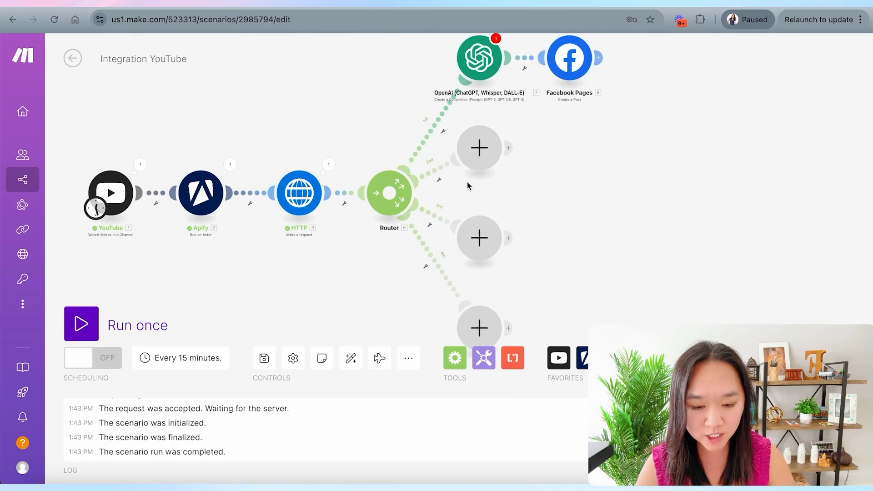
pyautogui.click(478, 150)
pyautogui.click(567, 190)
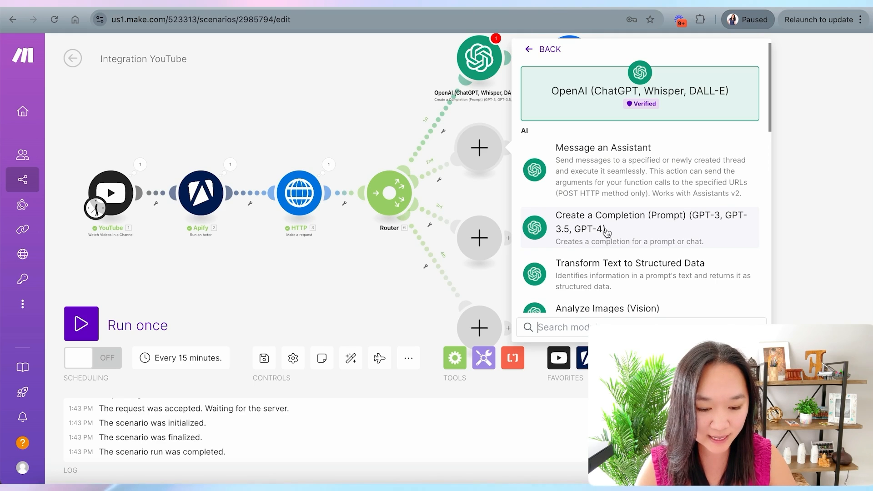
pyautogui.click(604, 165)
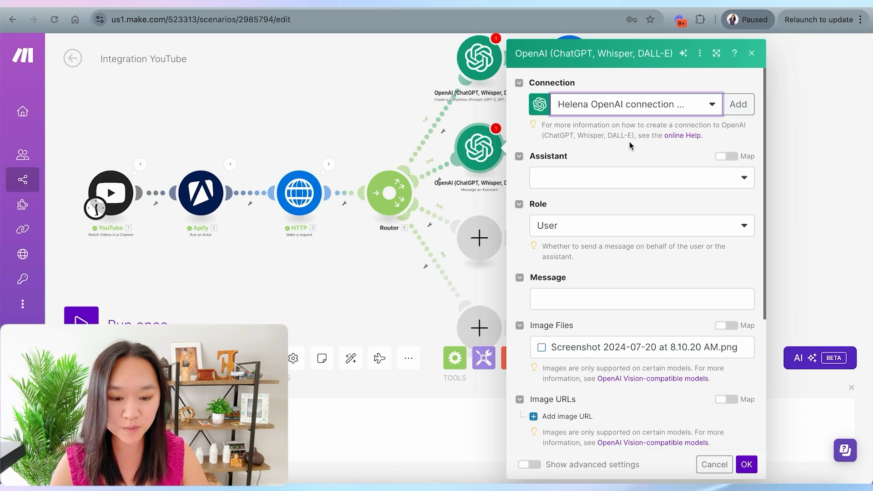
pyautogui.click(616, 177)
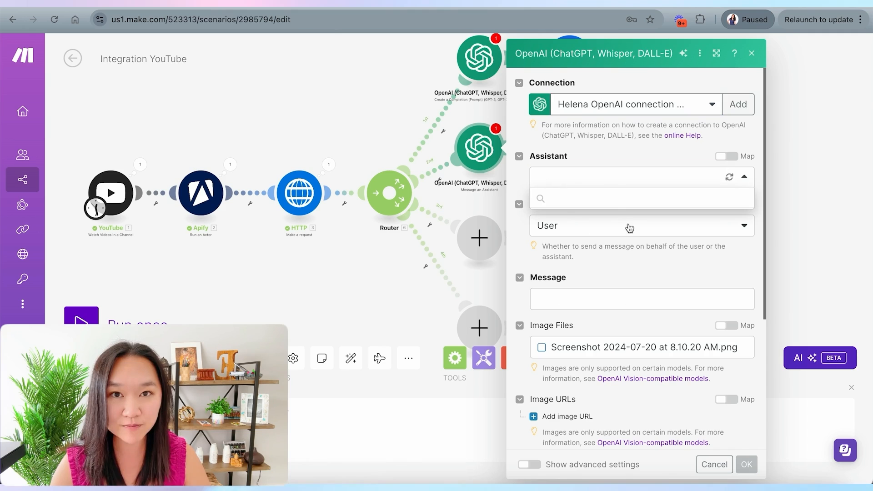
pyautogui.click(579, 280)
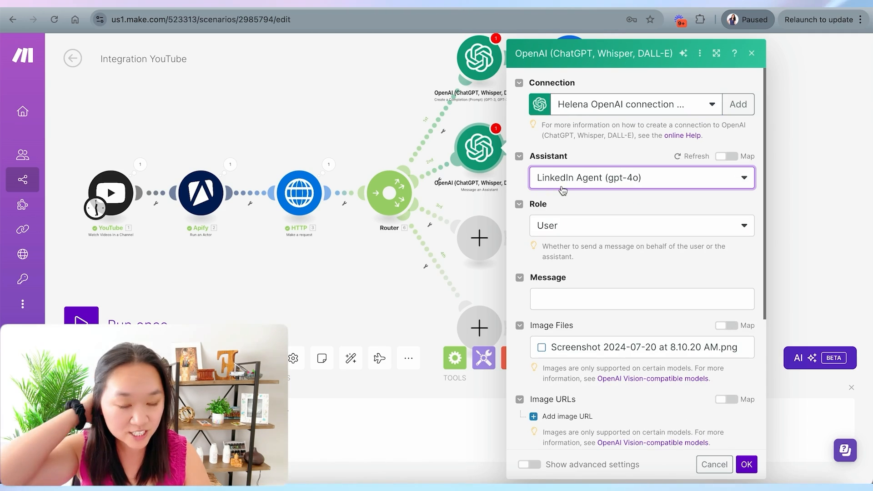
pyautogui.click(550, 295)
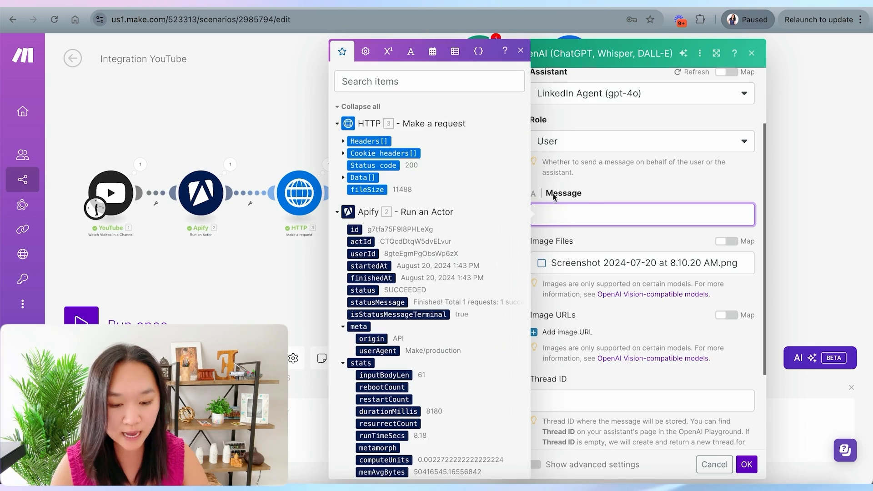
pyautogui.moveTo(584, 194); pyautogui.dragTo(529, 194)
pyautogui.scroll(2, 554, 230)
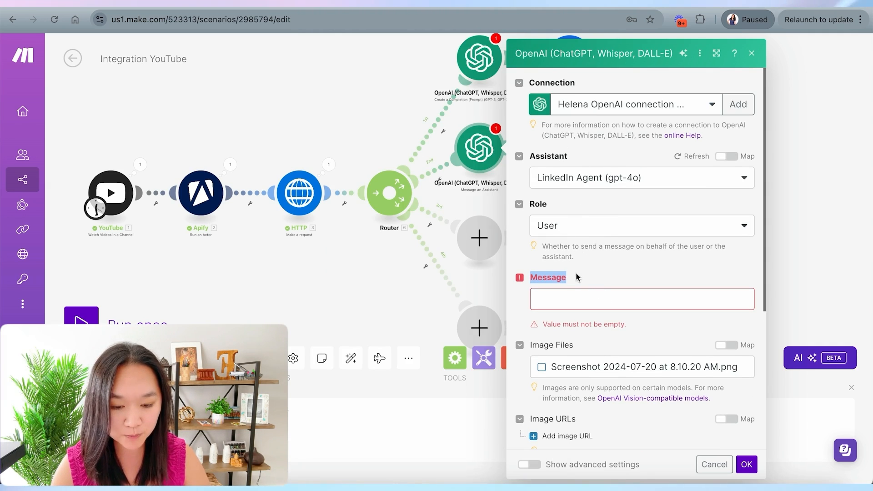
pyautogui.click(559, 301)
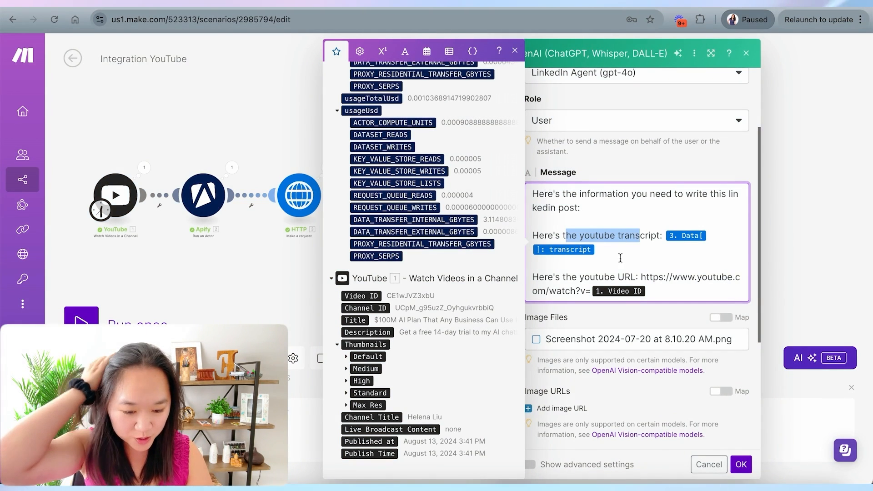
# - Check the Message field's text and mapped values, then save the second route's "Message an Assistant" module settings
pyautogui.click(635, 240)
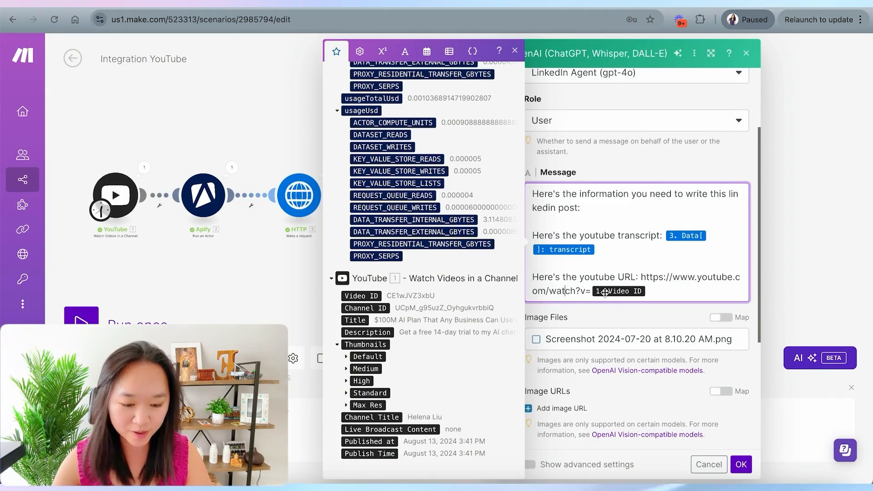
pyautogui.scroll(-2, 605, 292)
pyautogui.click(741, 464)
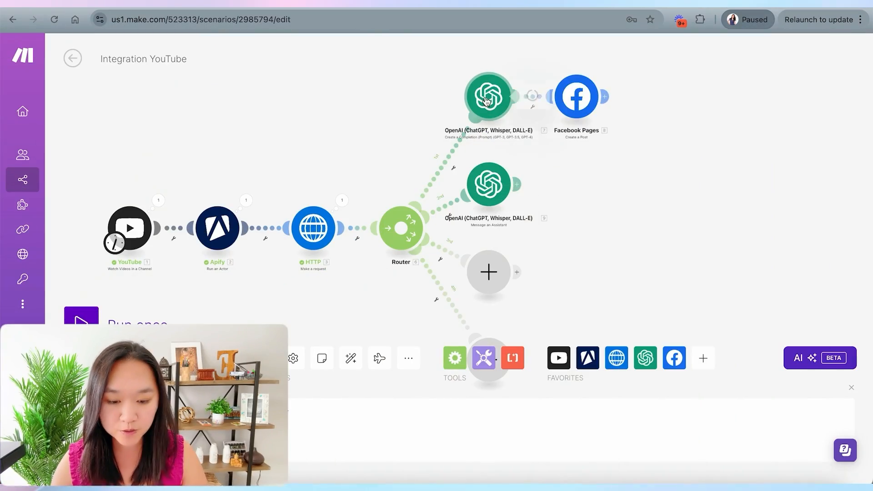
pyautogui.click(486, 100)
pyautogui.scroll(-5, 643, 336)
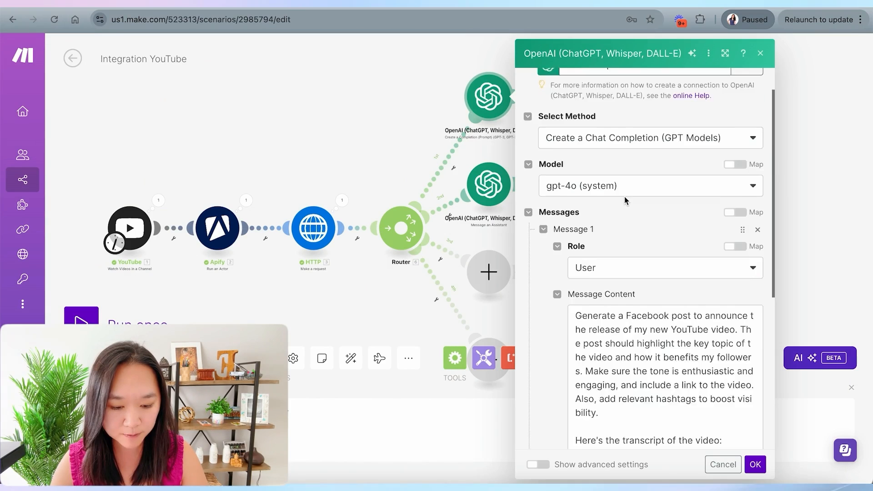
pyautogui.click(644, 336)
pyautogui.press('Return')
pyautogui.press('Return')
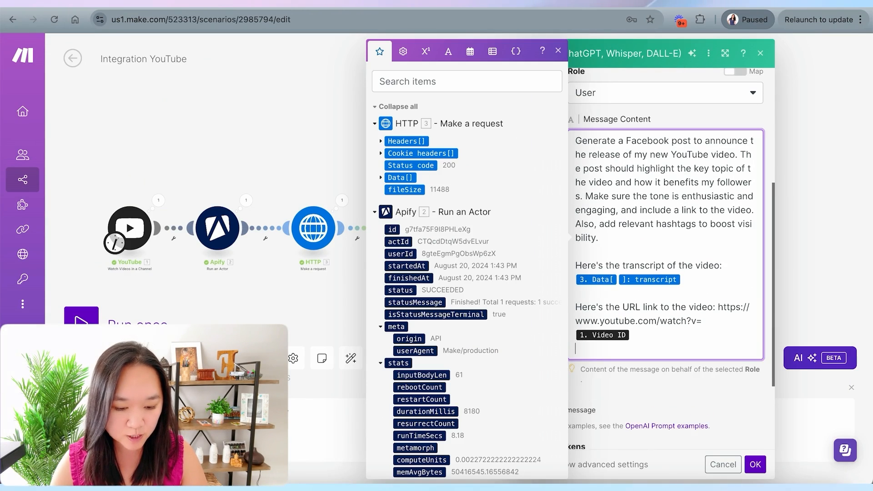
pyautogui.write('Examples:')
pyautogui.click(723, 464)
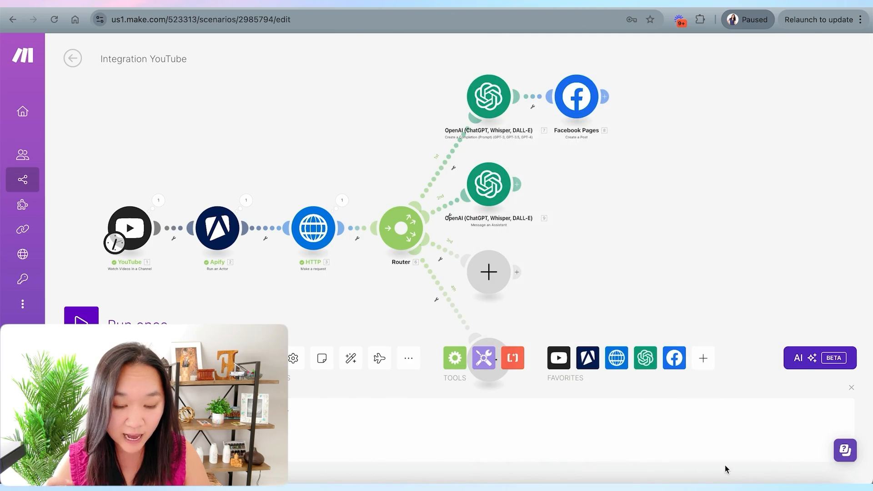
pyautogui.moveTo(592, 219); pyautogui.dragTo(605, 203)
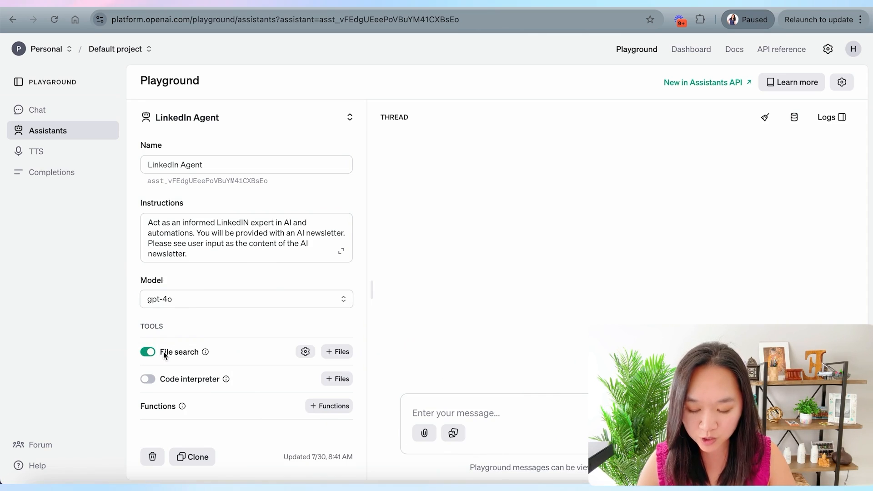
# - Switch to the LinkedIn Agent assistant in the OpenAI Playground and set its Temperature to 0.3 and Top P to 1
pyautogui.moveTo(205, 352)
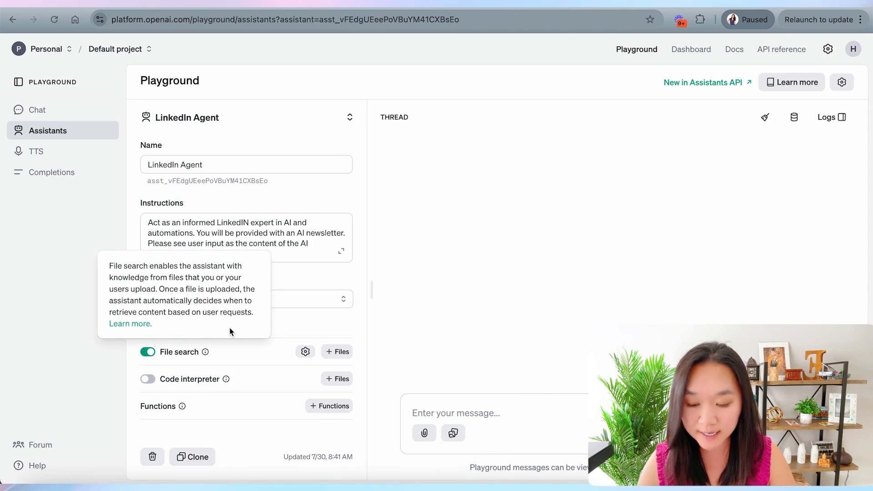
pyautogui.scroll(-1, 277, 328)
pyautogui.scroll(1, 278, 327)
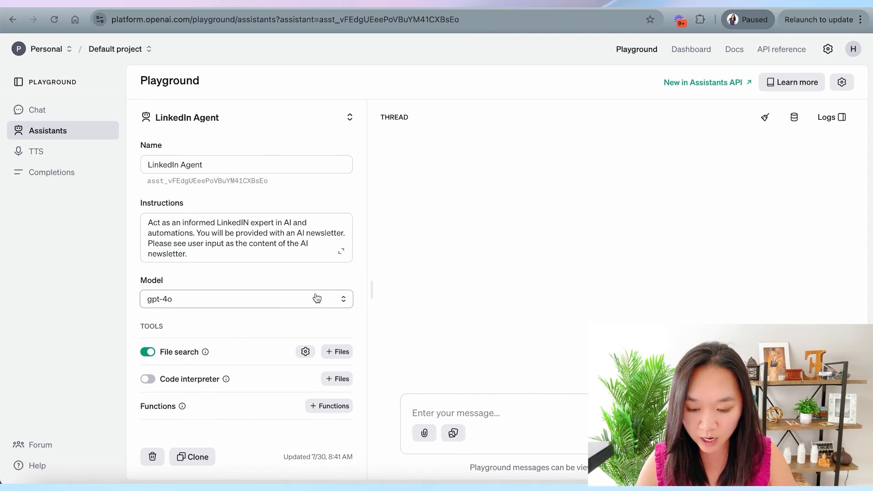
pyautogui.scroll(-3, 315, 295)
pyautogui.scroll(-2, 243, 310)
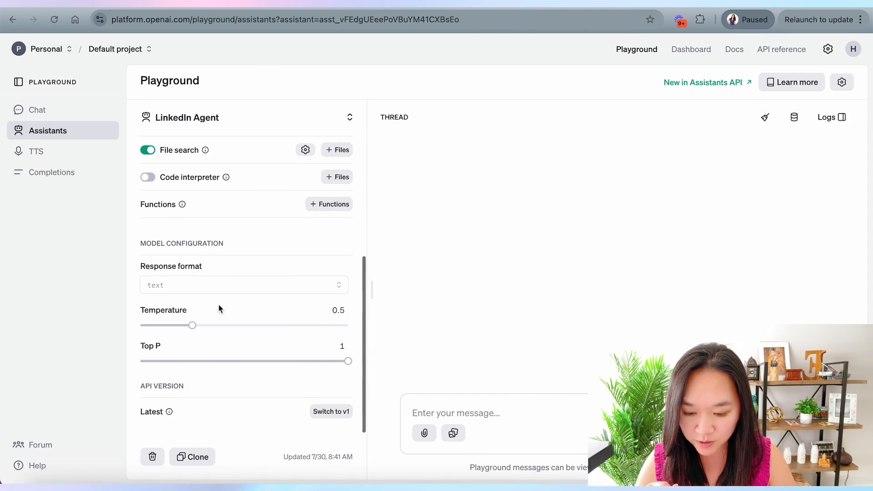
pyautogui.moveTo(174, 322)
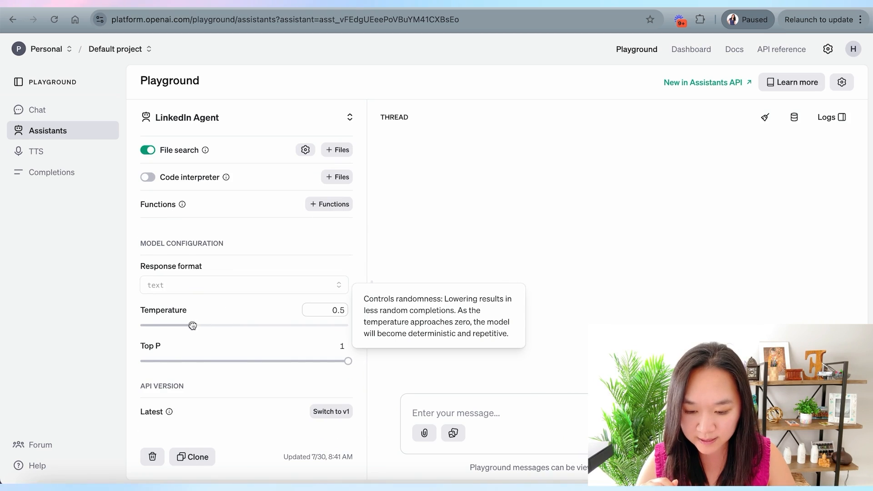
pyautogui.moveTo(232, 327); pyautogui.dragTo(177, 328)
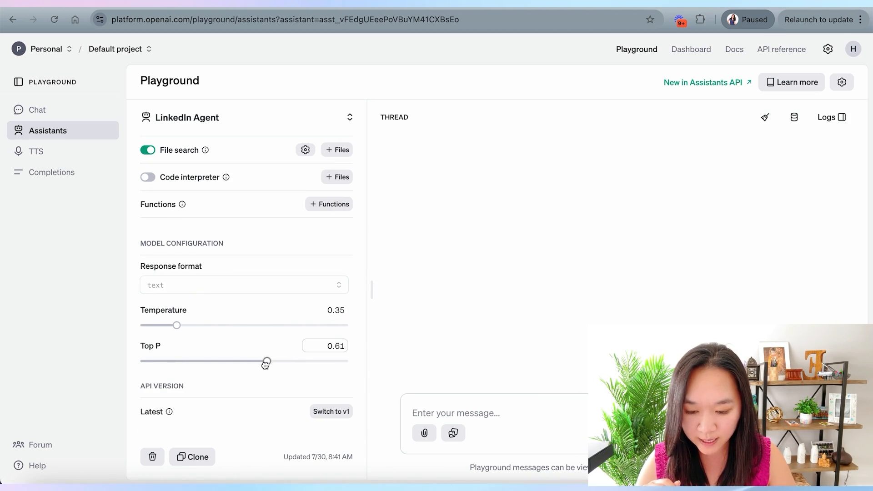
pyautogui.moveTo(266, 365); pyautogui.dragTo(357, 366)
pyautogui.moveTo(177, 325); pyautogui.dragTo(237, 324)
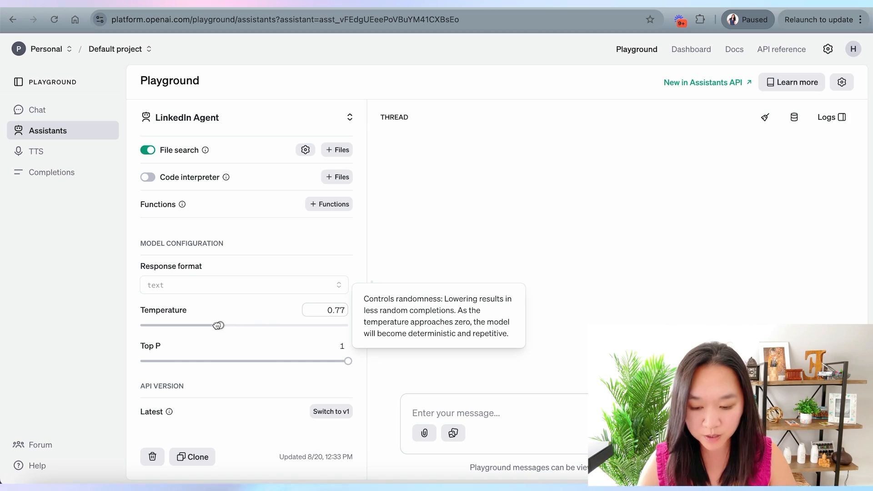
pyautogui.moveTo(174, 331); pyautogui.dragTo(171, 330)
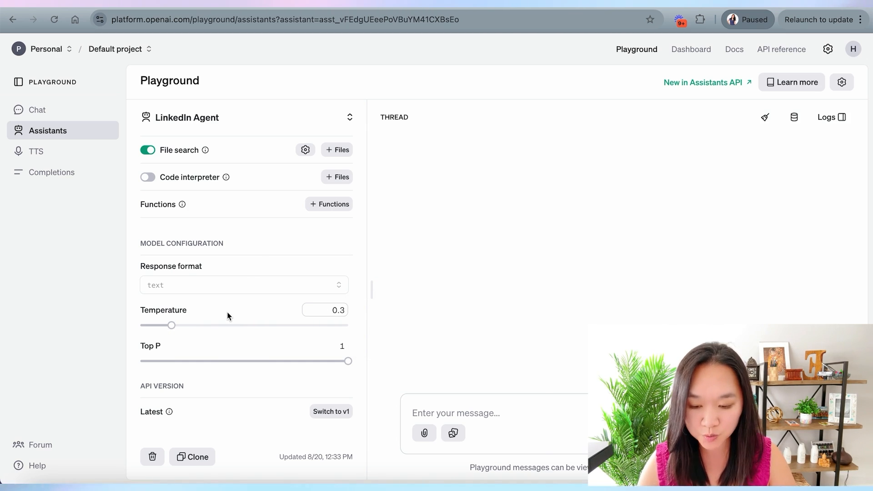
pyautogui.moveTo(227, 313)
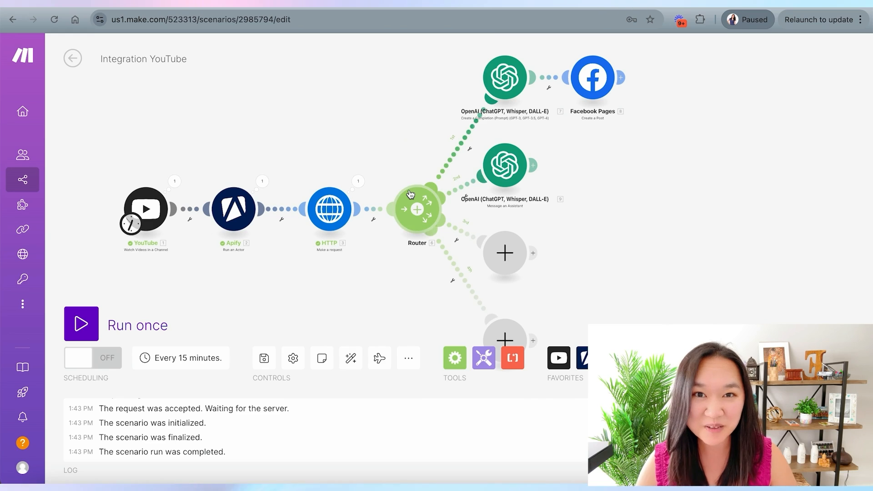
# - Back in the Make scenario, add a LinkedIn "Create a User Text Post" module after the second route's assistant and save a connection named "My LinkedIn connection"
pyautogui.moveTo(592, 212); pyautogui.dragTo(485, 209)
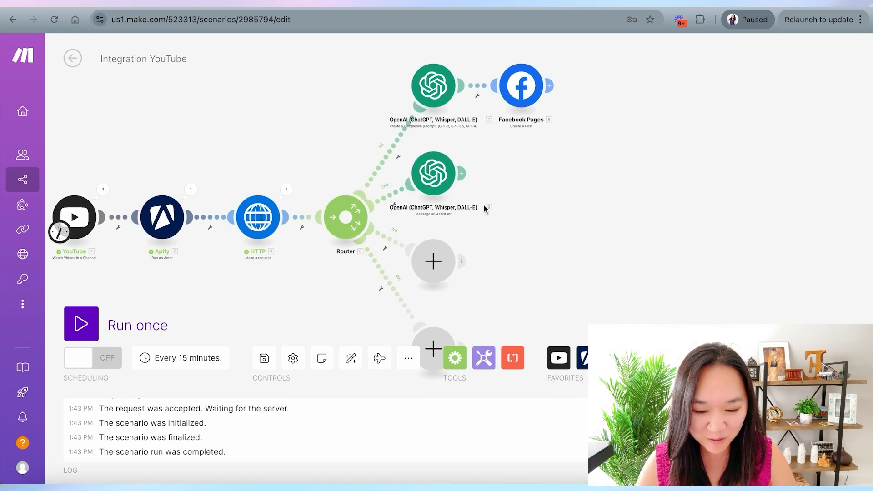
pyautogui.moveTo(438, 175); pyautogui.dragTo(448, 175)
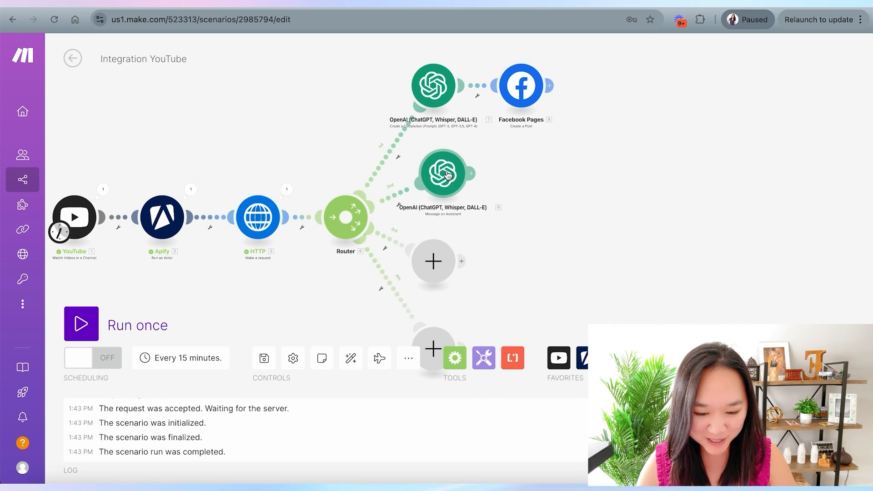
pyautogui.click(473, 177)
pyautogui.click(612, 58)
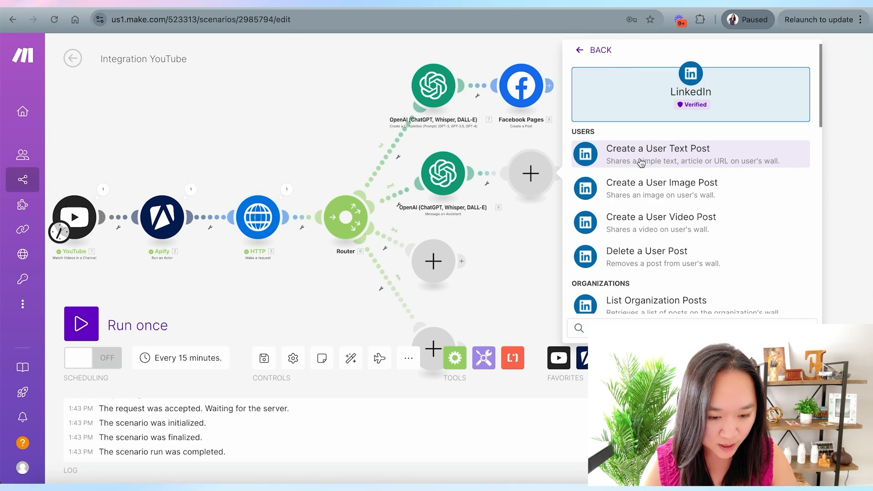
pyautogui.click(613, 154)
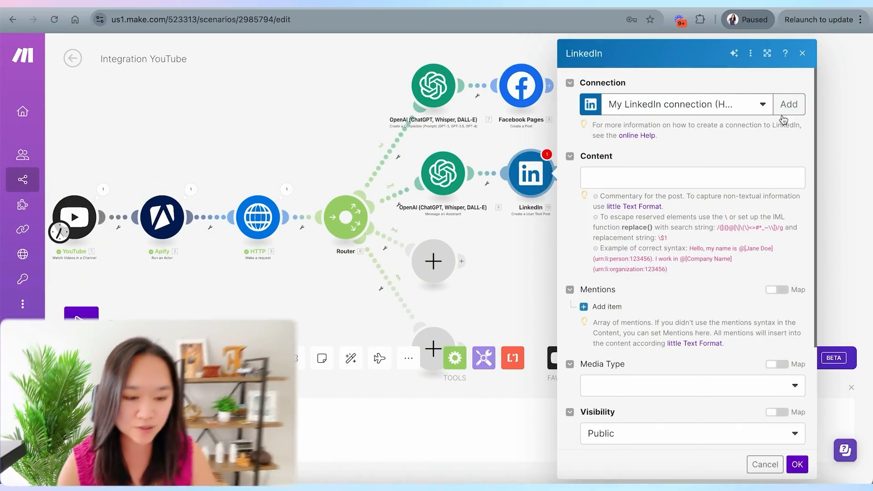
pyautogui.click(788, 105)
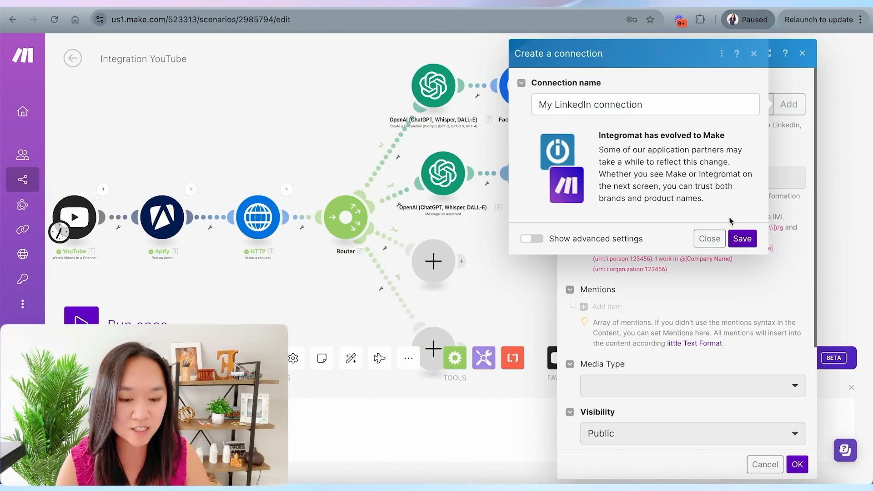
pyautogui.click(742, 238)
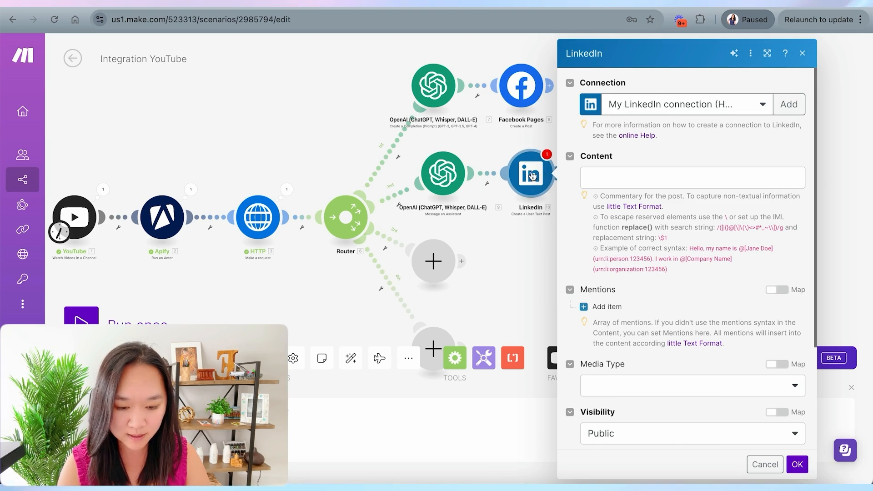
# - Map the LinkedIn post's Content to the assistant's Result, keeping Visibility at Public and Feed Distribution at Main feed
pyautogui.click(602, 178)
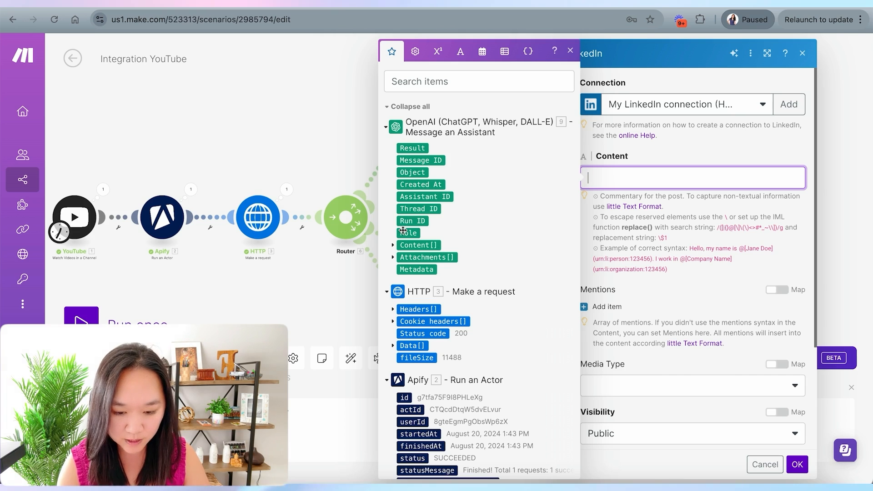
pyautogui.click(414, 149)
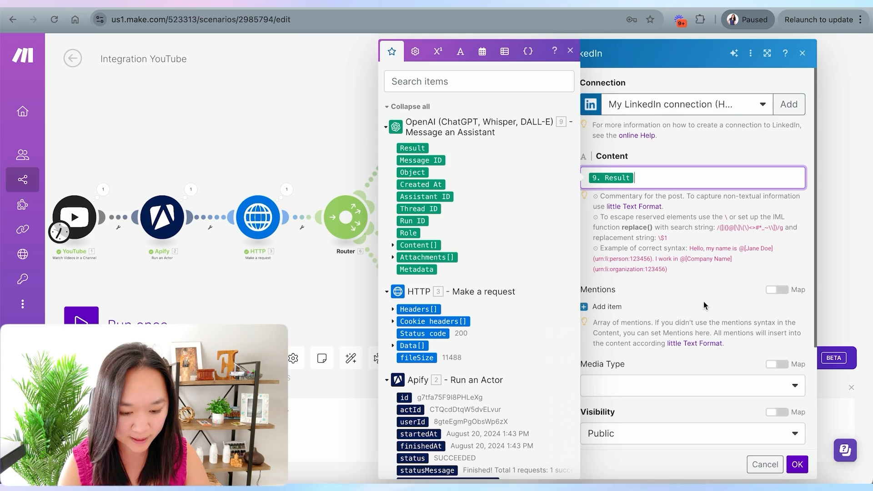
pyautogui.scroll(-3, 703, 301)
pyautogui.click(611, 300)
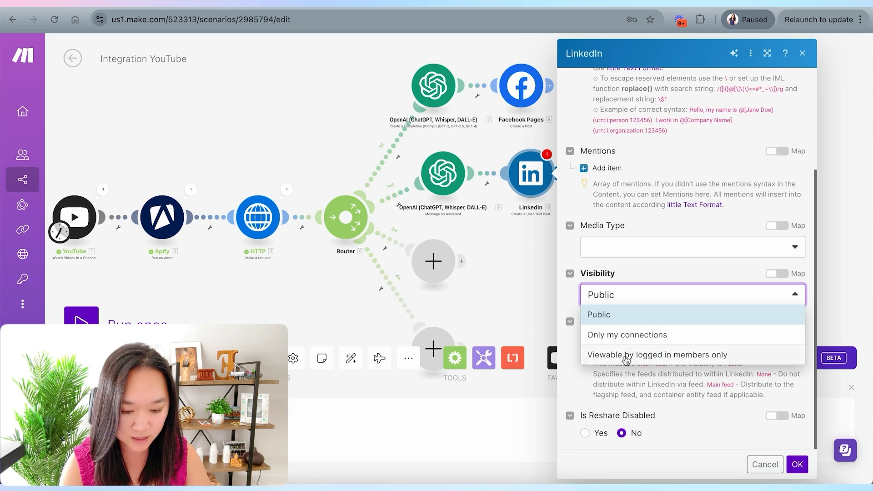
pyautogui.click(577, 387)
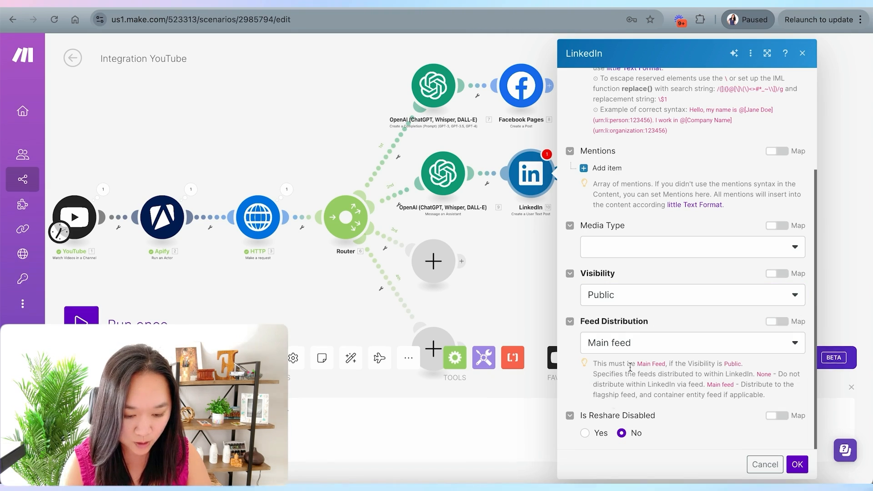
pyautogui.scroll(3, 639, 329)
pyautogui.scroll(-3, 638, 329)
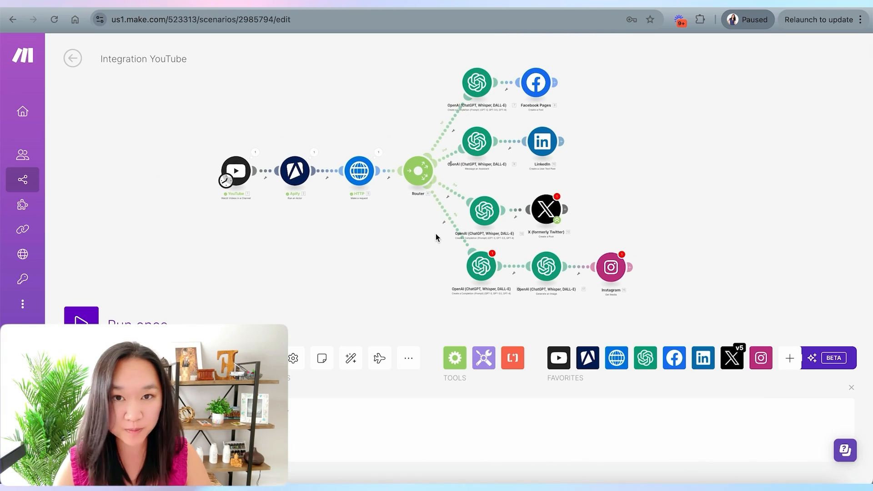
# - Unlink the Instagram branch's first OpenAI module from the Router
pyautogui.rightClick(440, 207)
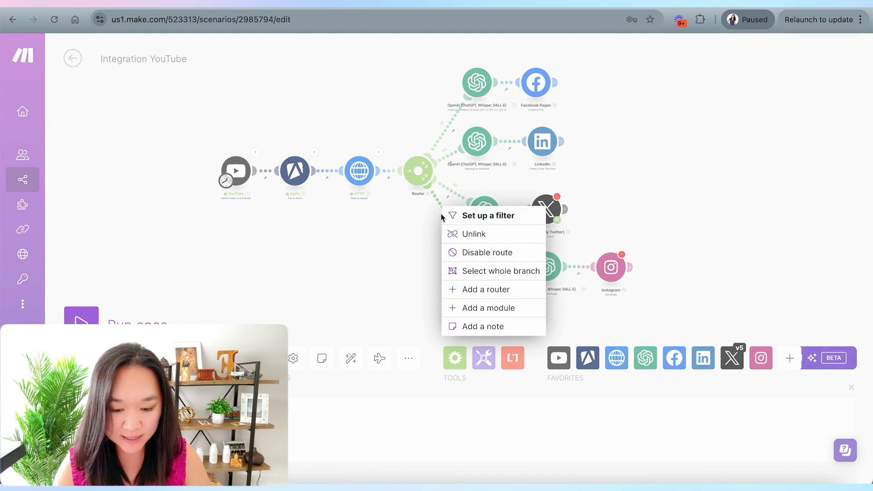
pyautogui.click(469, 234)
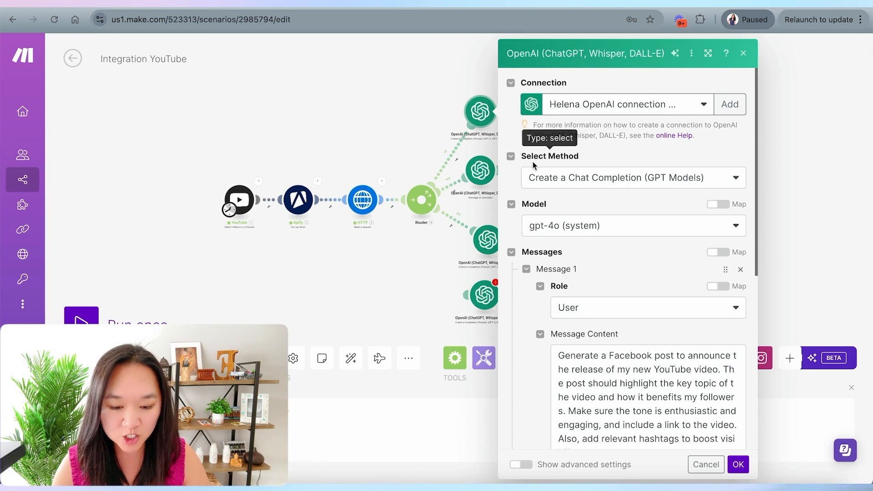
pyautogui.scroll(-4, 564, 258)
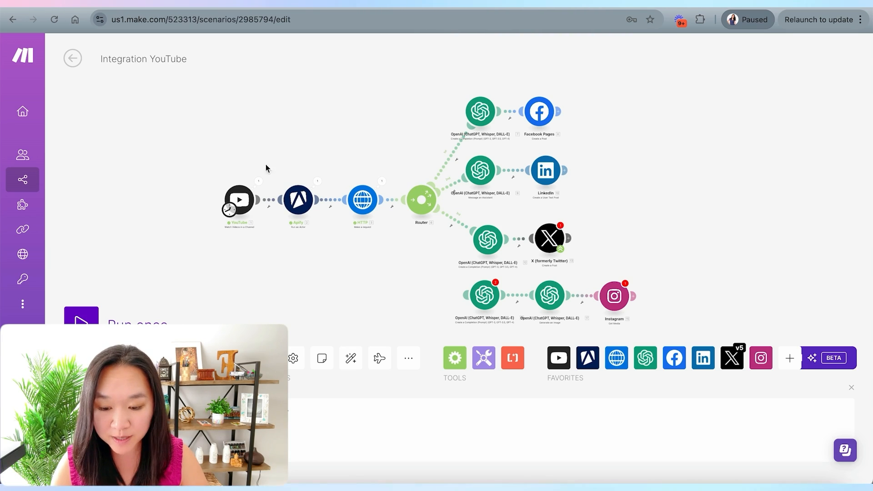
pyautogui.scroll(5, 236, 251)
pyautogui.scroll(3, 262, 208)
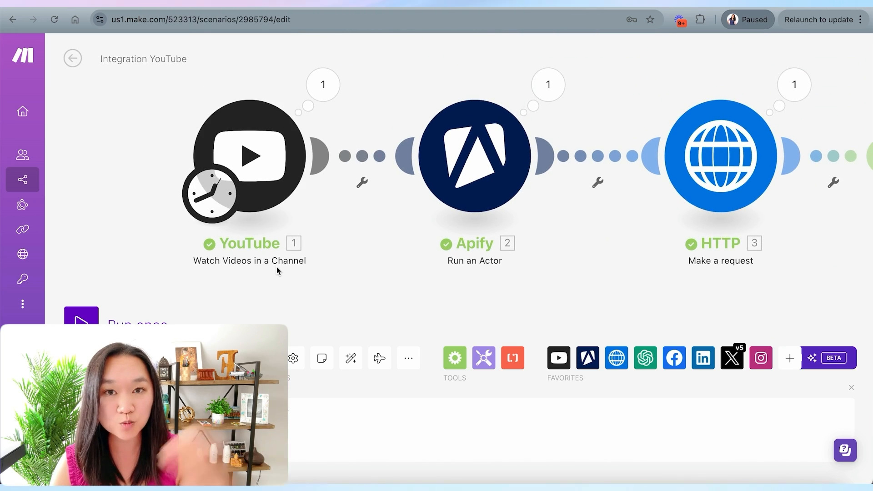
pyautogui.scroll(-5, 370, 284)
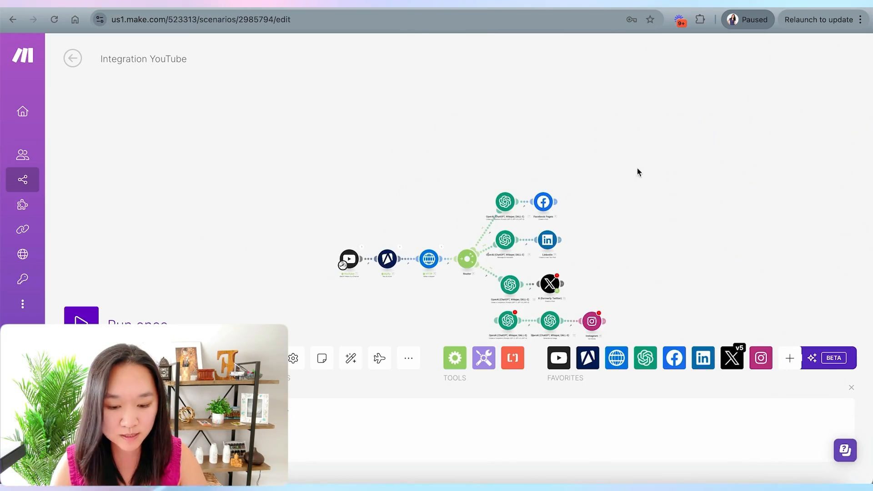